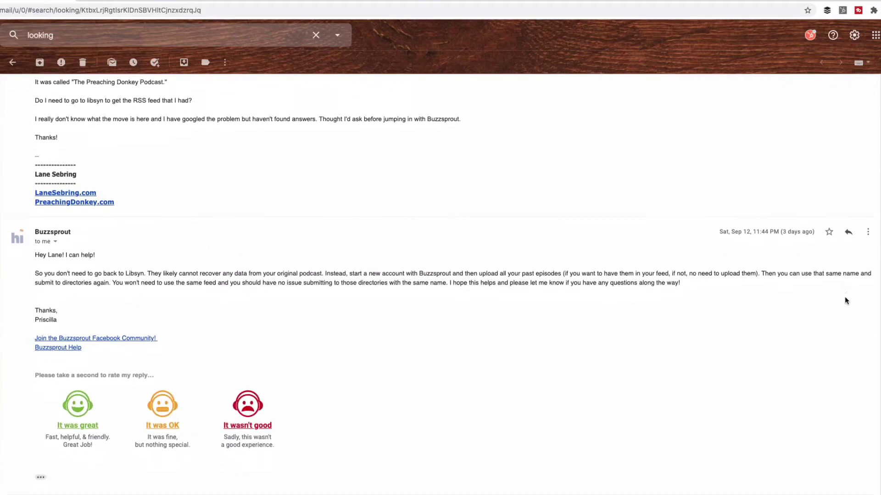
- Read Buzzsprout's support reply about relaunching the old podcast and the follow-up message in the email thread
{"action": "scroll", "coordinate": [846, 300], "scroll_direction": "down", "scroll_amount": 5}
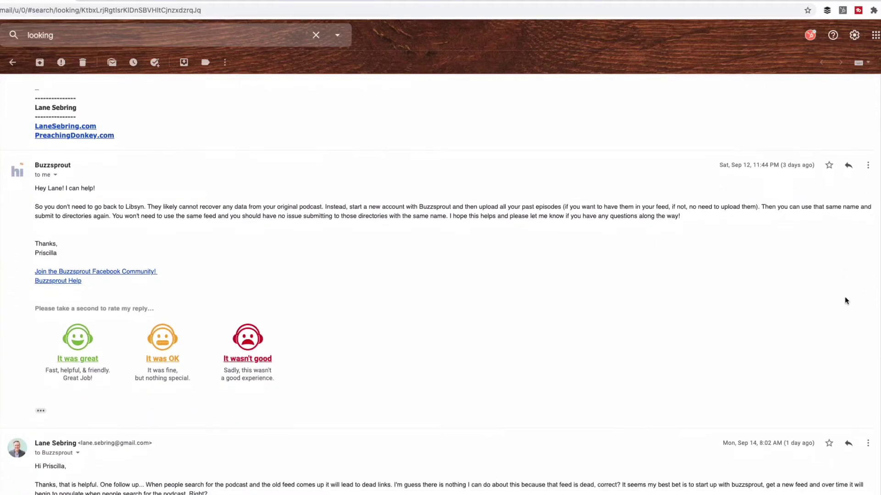
{"action": "scroll", "coordinate": [846, 301], "scroll_direction": "down", "scroll_amount": 3}
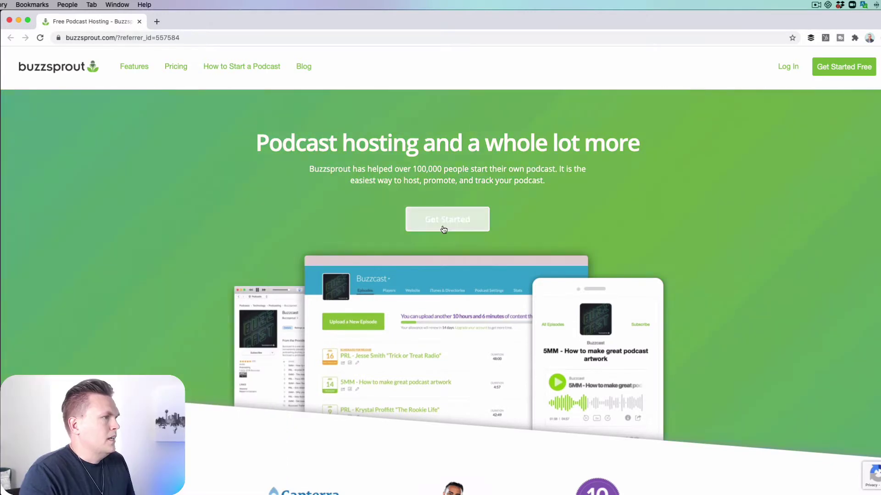
- Get started with a Buzzsprout account and identify as a new podcaster
{"action": "left_click", "coordinate": [443, 229]}
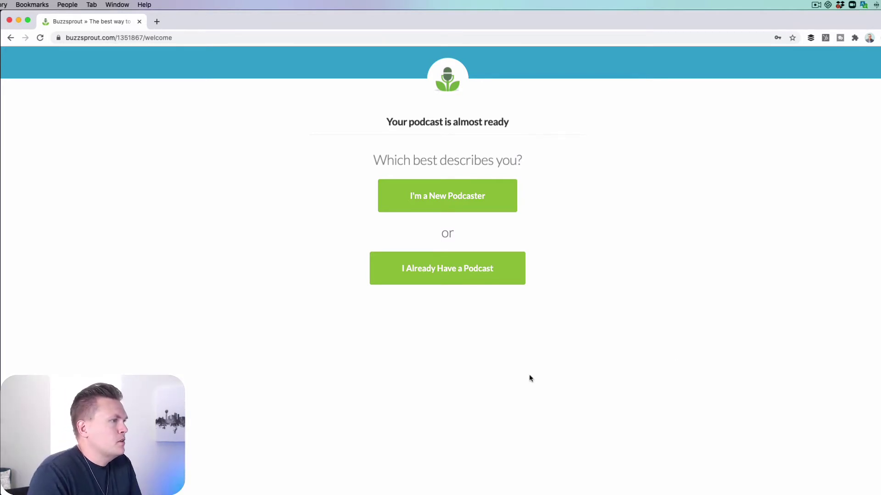
{"action": "left_click", "coordinate": [450, 199]}
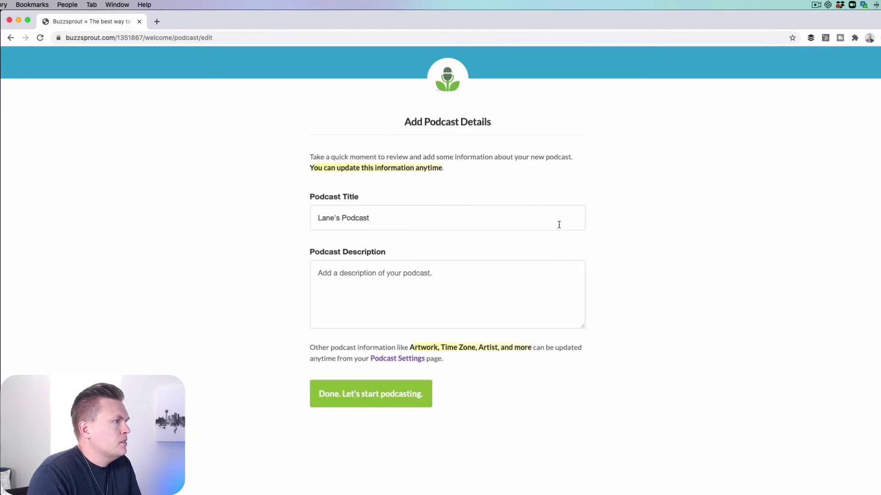
- Replace the default podcast title with "The Preaching Donkey Podcast"
{"action": "left_click", "coordinate": [371, 218]}
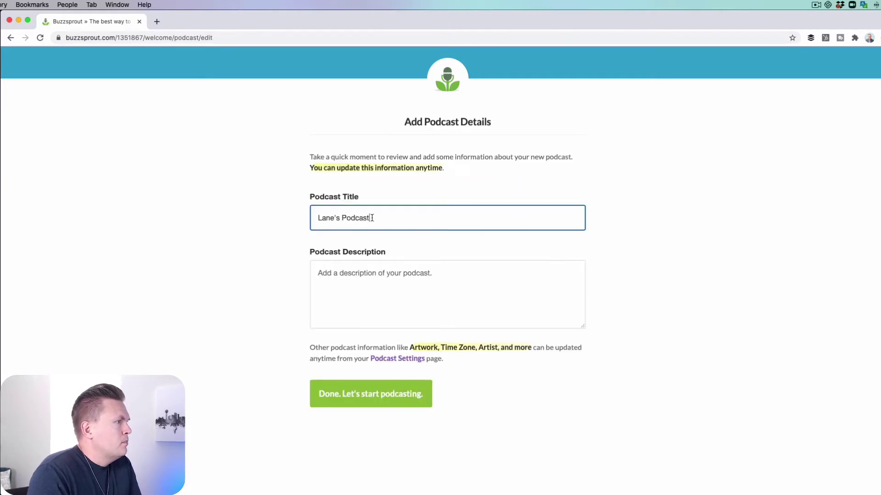
{"action": "left_click_drag", "start_coordinate": [372, 218], "coordinate": [186, 188]}
{"action": "type", "text": "The"}
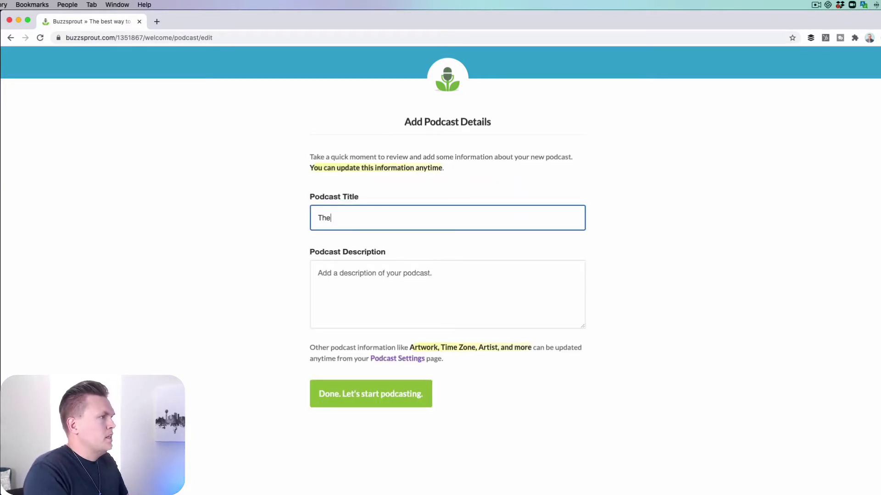
{"action": "type", "text": " Preaching Donkey POdcas"}
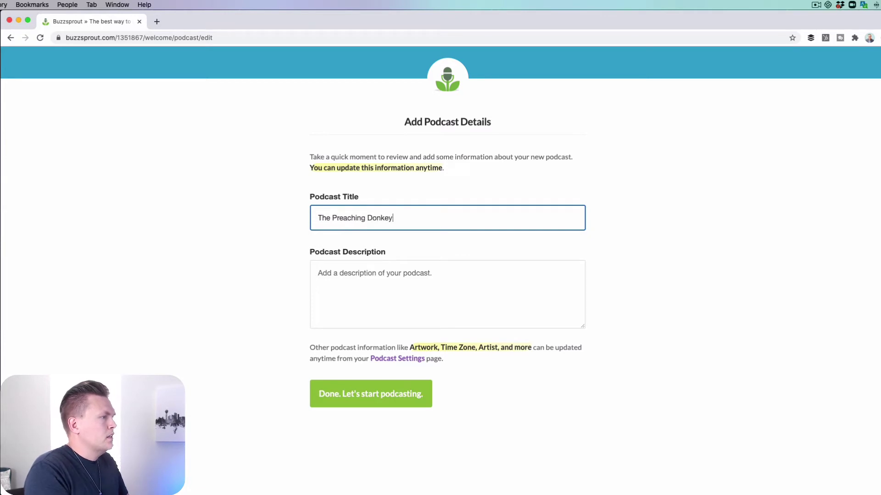
{"action": "key", "text": "BackSpace"}
{"action": "key", "text": "BackSpace"}
{"action": "key", "text": "BackSpace"}
{"action": "key", "text": "BackSpace"}
{"action": "key", "text": "BackSpace"}
{"action": "type", "text": "odcast"}
{"action": "key", "text": "Tab"}
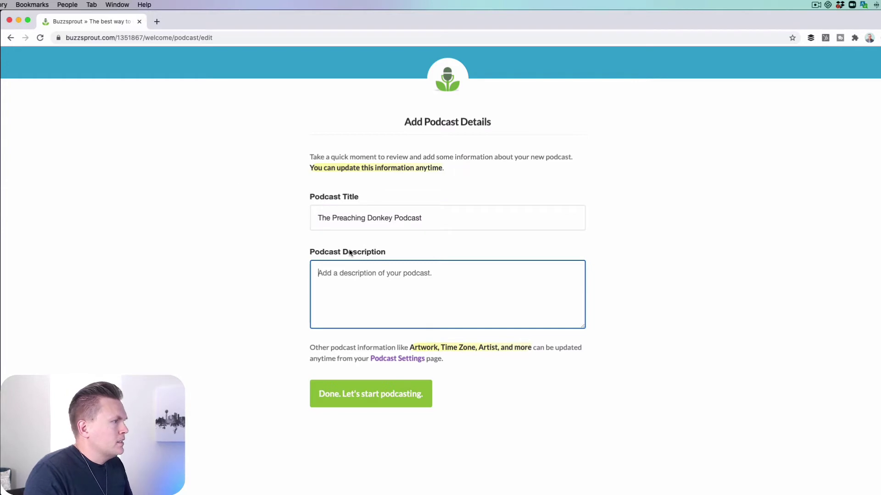
- Open the Preaching Donkey YouTube channel's About page in a new tab and select its full description text
{"action": "left_click", "coordinate": [156, 22]}
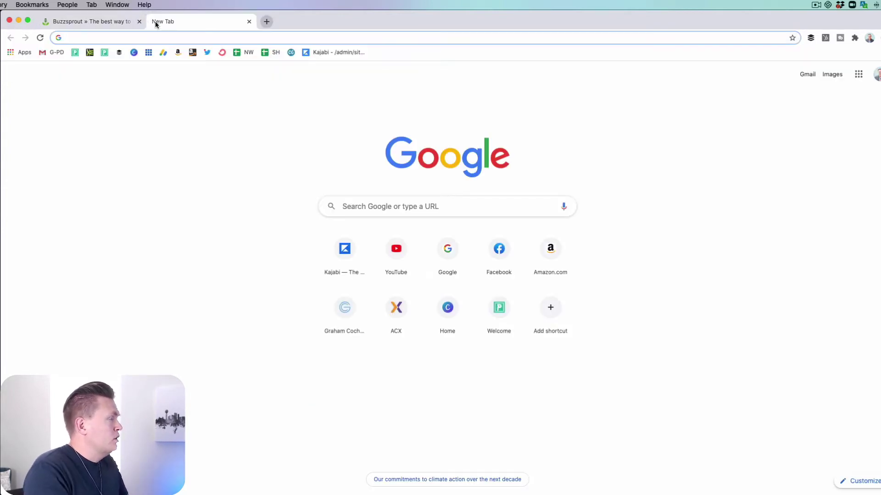
{"action": "type", "text": "youtube.com"}
{"action": "key", "text": "Return"}
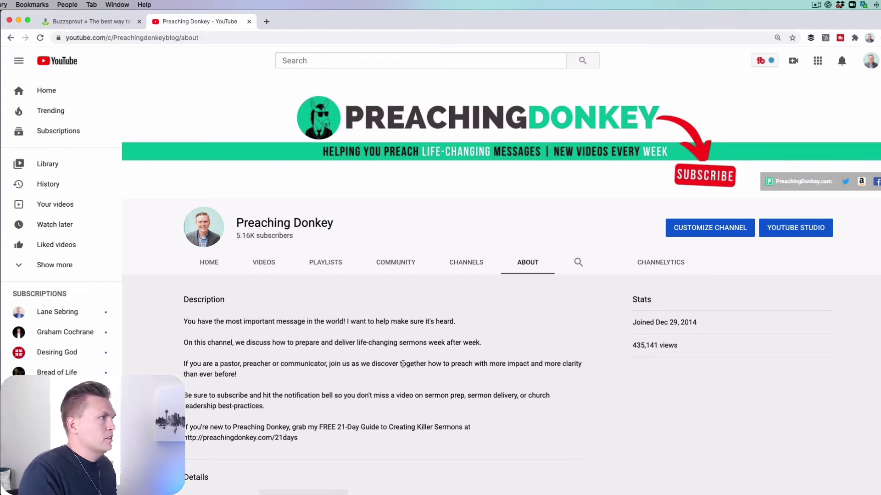
{"action": "scroll", "coordinate": [403, 364], "scroll_direction": "down", "scroll_amount": 3}
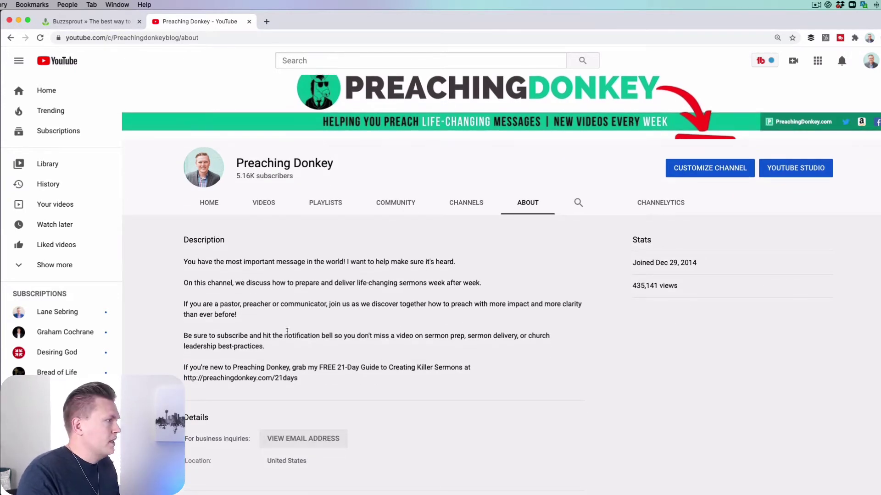
{"action": "left_click_drag", "start_coordinate": [184, 262], "coordinate": [315, 389]}
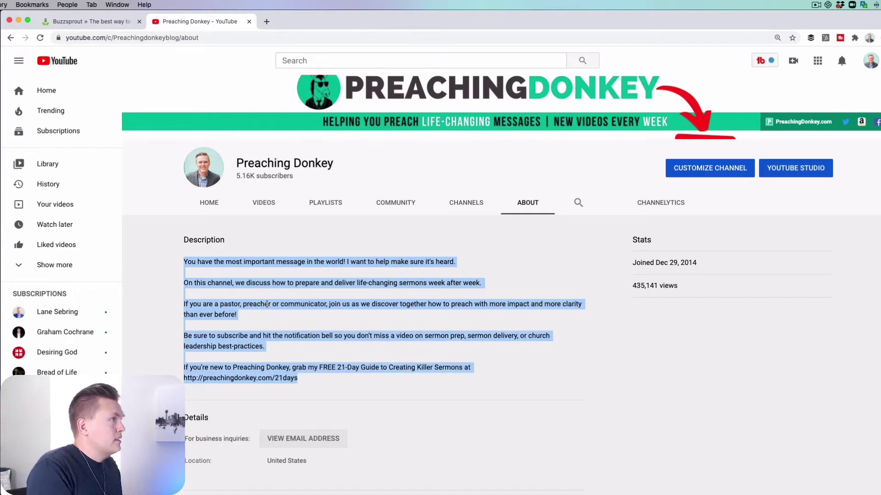
- Paste the podcast-adapted version of the channel description into the podcast description and submit the podcast details
{"action": "left_click", "coordinate": [87, 21]}
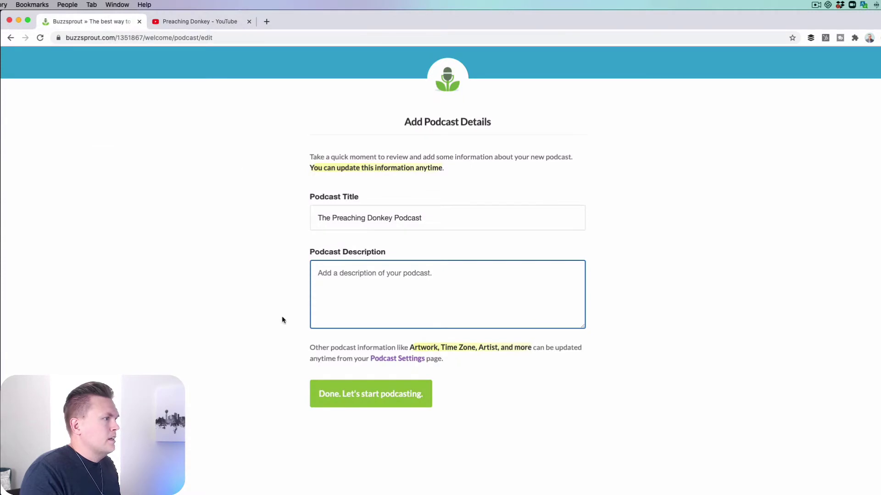
{"action": "left_click", "coordinate": [325, 275]}
{"action": "key", "text": "cmd+v"}
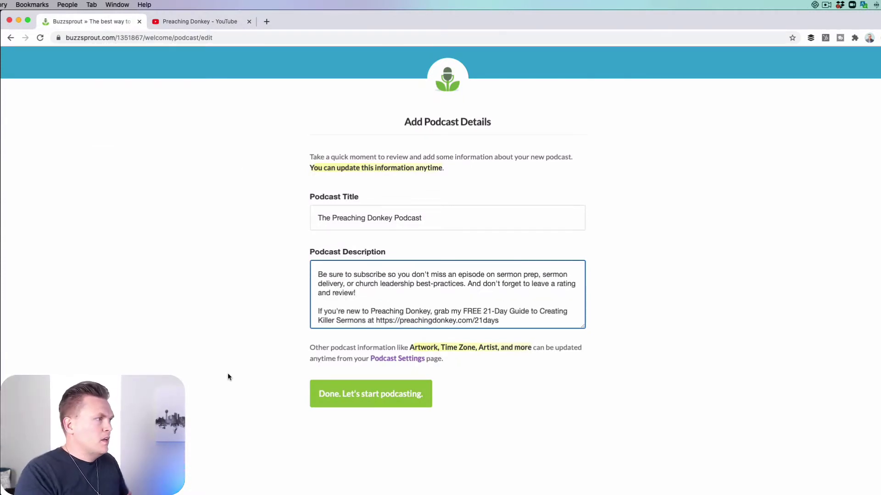
{"action": "left_click", "coordinate": [374, 395]}
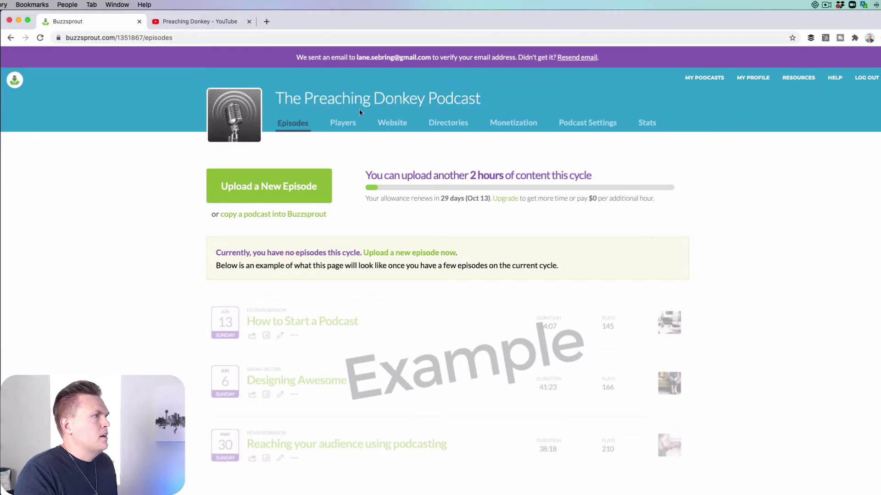
- Open the plan options for The Preaching Donkey Podcast and compare the tiers' prices, upload hours, add-ons and included features
{"action": "left_click", "coordinate": [693, 77]}
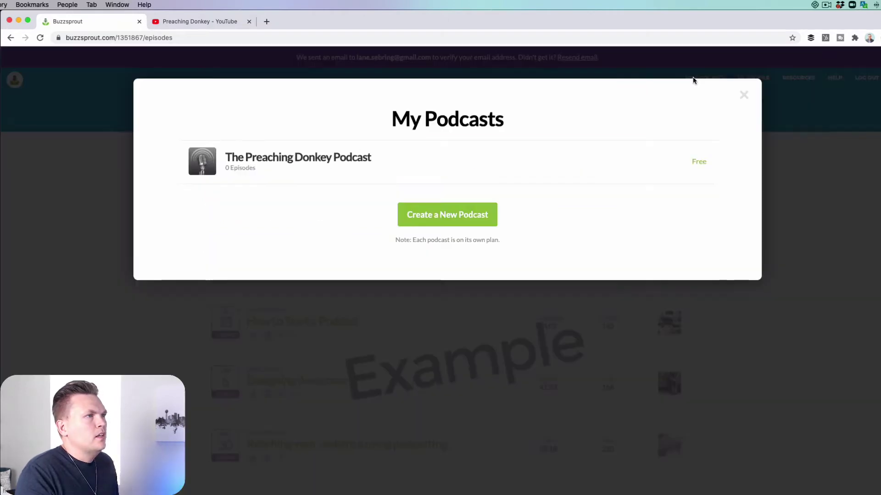
{"action": "left_click", "coordinate": [697, 165]}
{"action": "scroll", "coordinate": [739, 365], "scroll_direction": "down", "scroll_amount": 2}
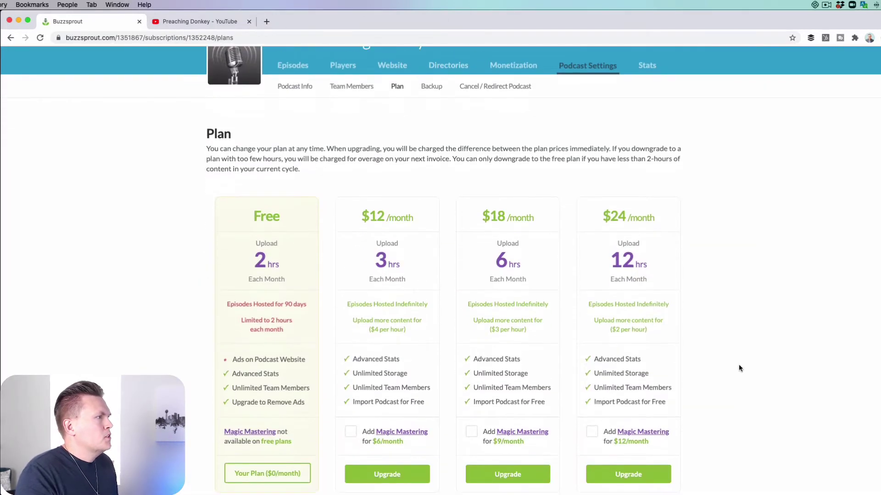
{"action": "scroll", "coordinate": [738, 369], "scroll_direction": "down", "scroll_amount": 3}
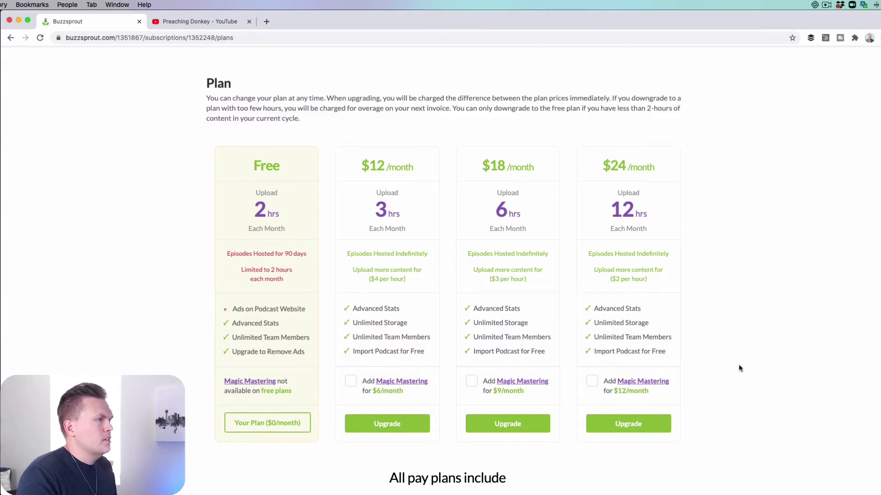
{"action": "scroll", "coordinate": [739, 368], "scroll_direction": "down", "scroll_amount": 3}
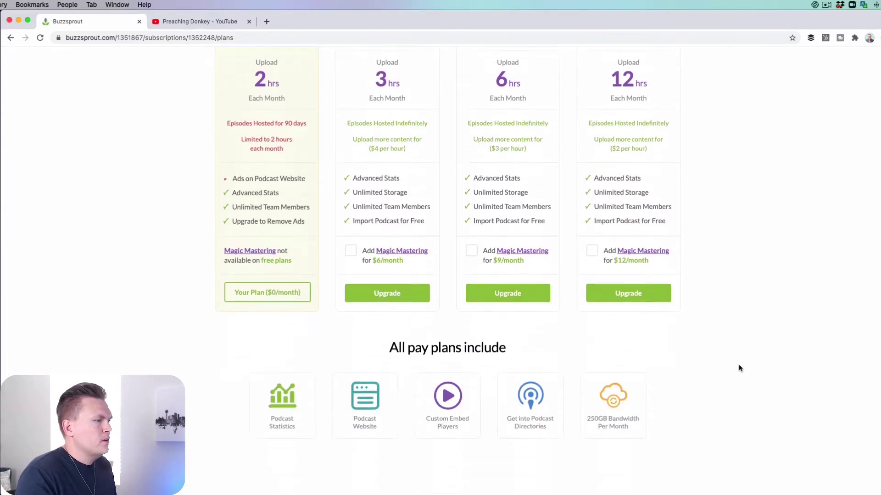
{"action": "scroll", "coordinate": [739, 369], "scroll_direction": "down", "scroll_amount": 1}
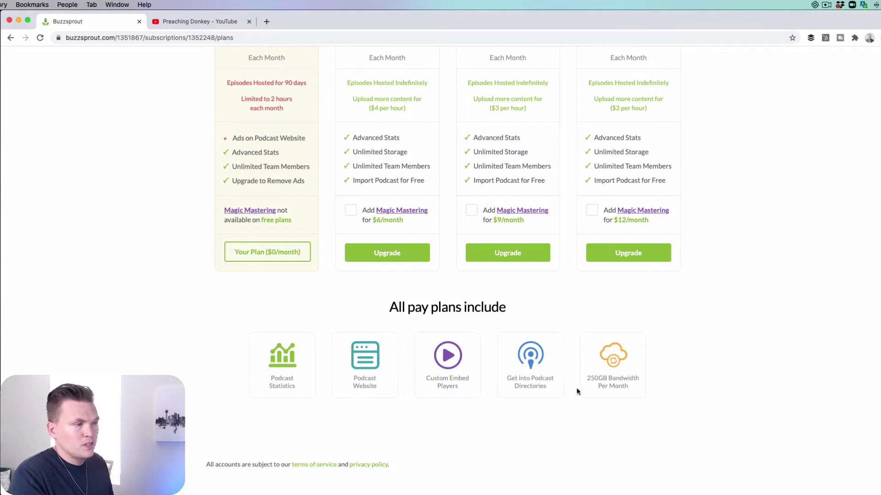
{"action": "scroll", "coordinate": [766, 373], "scroll_direction": "up", "scroll_amount": 2}
{"action": "scroll", "coordinate": [766, 378], "scroll_direction": "up", "scroll_amount": 5}
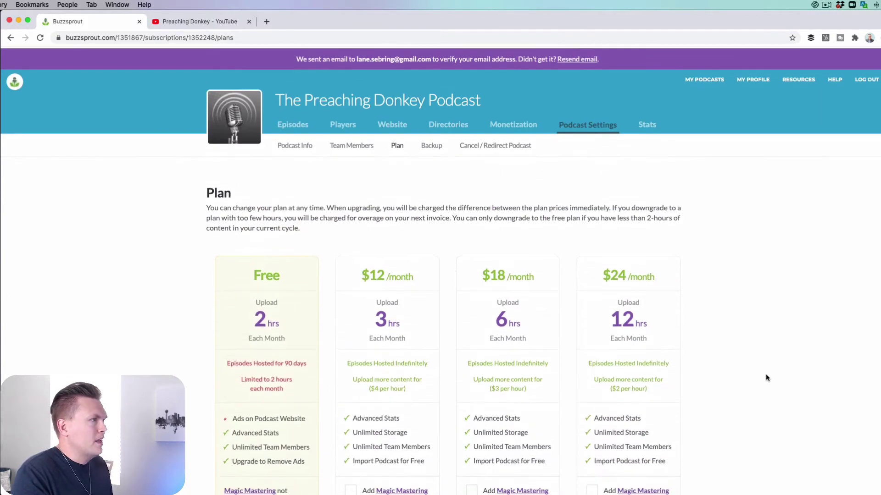
- Examine the embeddable audio players for separate and multiple episodes, including their options and embed codes
{"action": "left_click", "coordinate": [345, 125]}
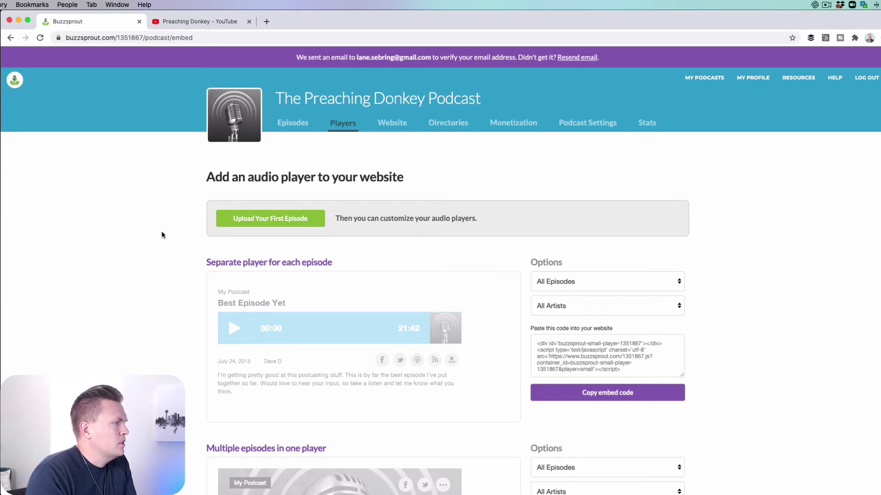
{"action": "scroll", "coordinate": [157, 268], "scroll_direction": "down", "scroll_amount": 5}
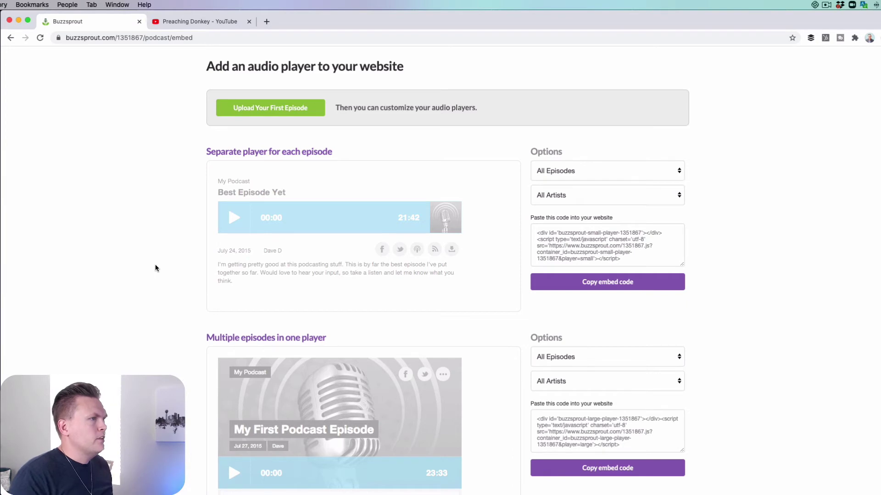
{"action": "scroll", "coordinate": [155, 266], "scroll_direction": "down", "scroll_amount": 3}
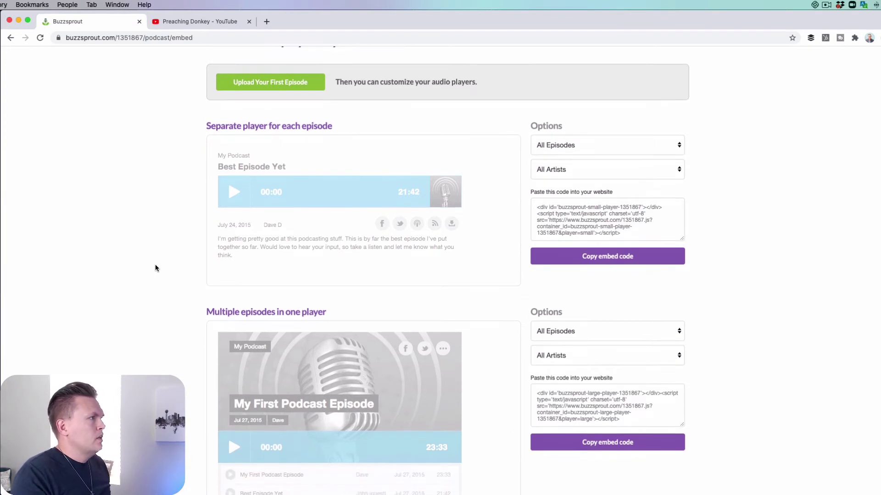
{"action": "scroll", "coordinate": [155, 269], "scroll_direction": "down", "scroll_amount": 3}
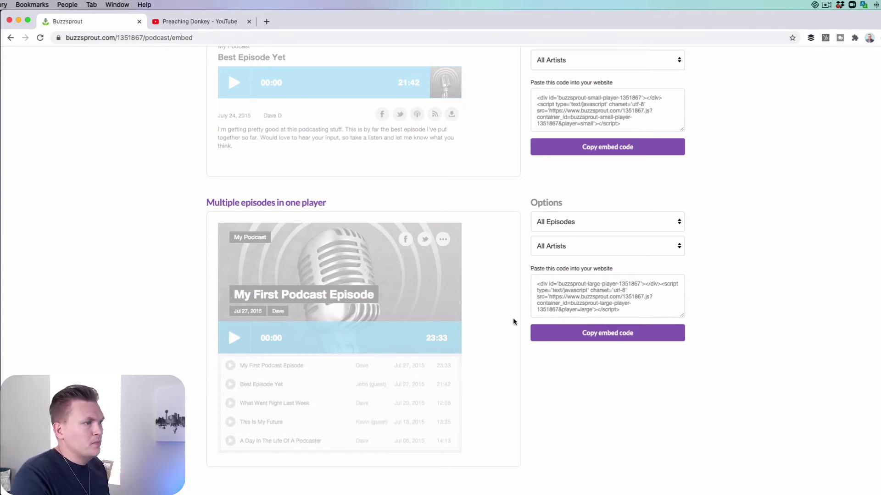
{"action": "scroll", "coordinate": [158, 279], "scroll_direction": "up", "scroll_amount": 1}
{"action": "scroll", "coordinate": [158, 278], "scroll_direction": "up", "scroll_amount": 5}
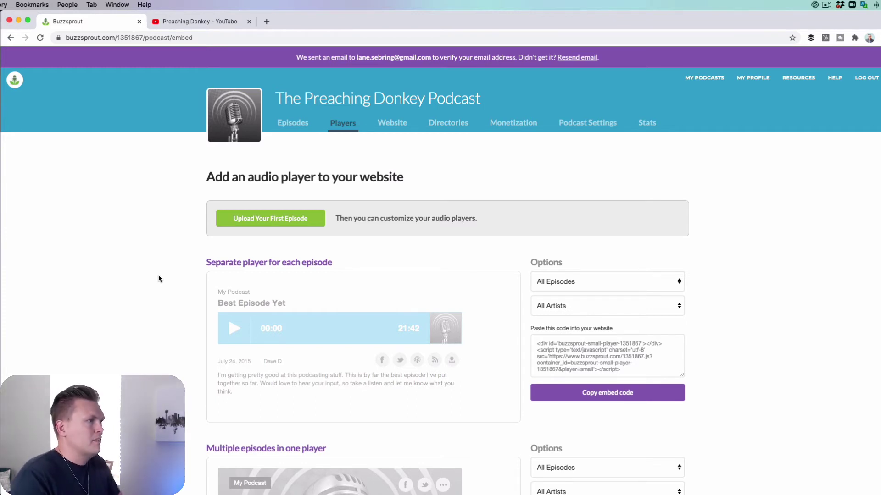
- Open the podcast's public website from its website settings and look over the artwork, description and episode area
{"action": "left_click", "coordinate": [393, 130]}
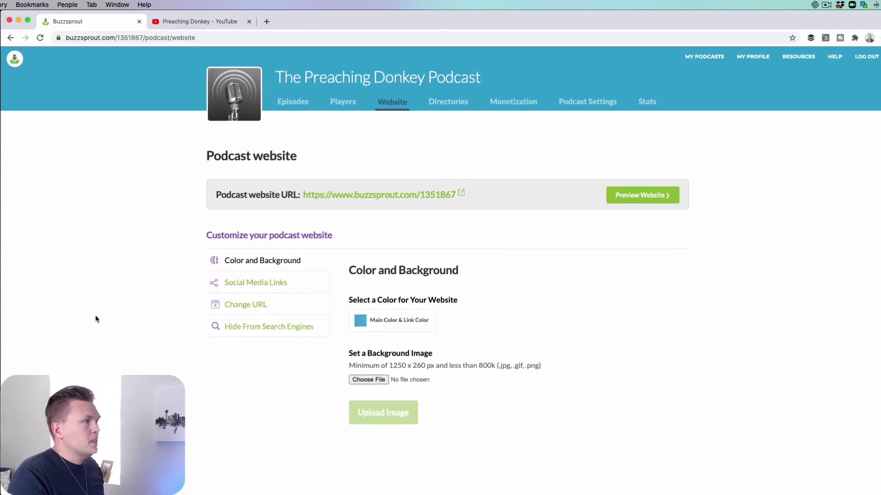
{"action": "left_click", "coordinate": [363, 197]}
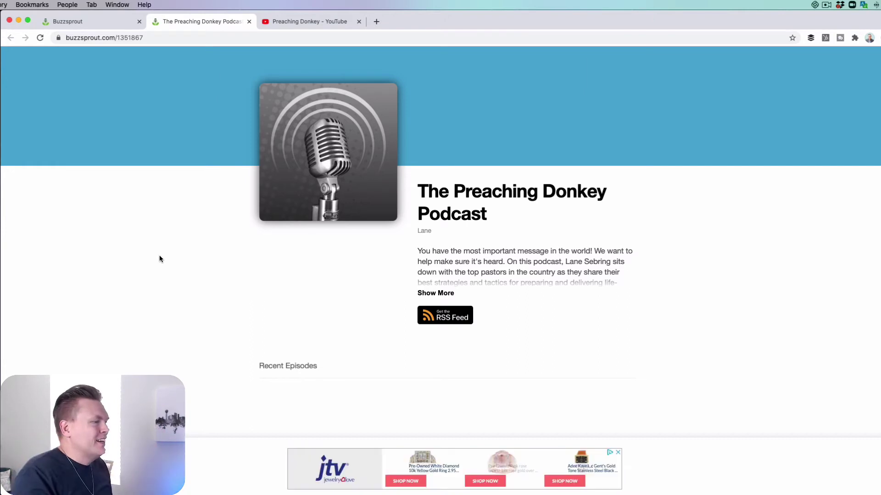
{"action": "scroll", "coordinate": [149, 365], "scroll_direction": "down", "scroll_amount": 1}
{"action": "scroll", "coordinate": [149, 365], "scroll_direction": "down", "scroll_amount": 1}
{"action": "scroll", "coordinate": [148, 364], "scroll_direction": "up", "scroll_amount": 2}
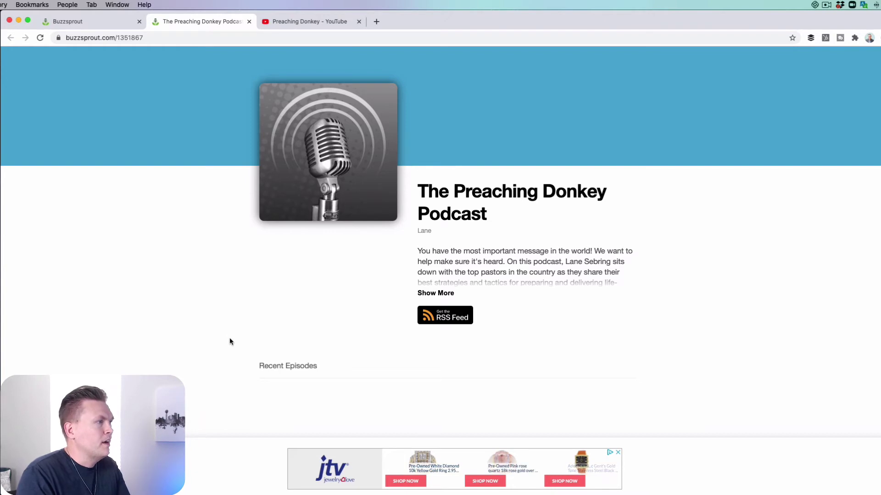
{"action": "scroll", "coordinate": [229, 341], "scroll_direction": "down", "scroll_amount": 2}
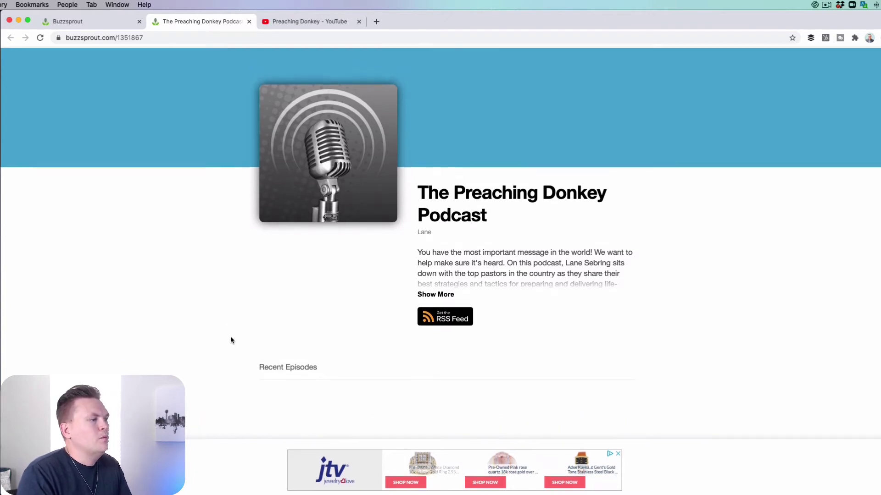
{"action": "scroll", "coordinate": [231, 340], "scroll_direction": "down", "scroll_amount": 2}
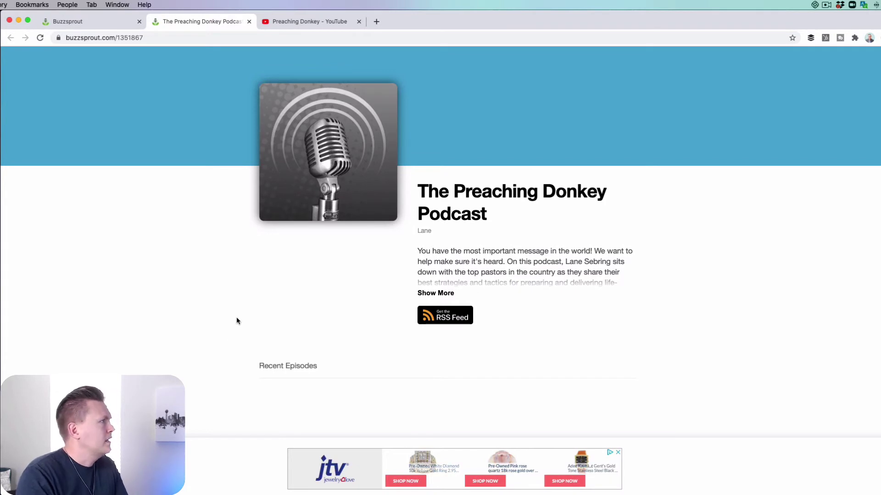
- Return to the podcast's website settings, enable the custom Buzzsprout web address and select the own-domain option
{"action": "left_click", "coordinate": [99, 24]}
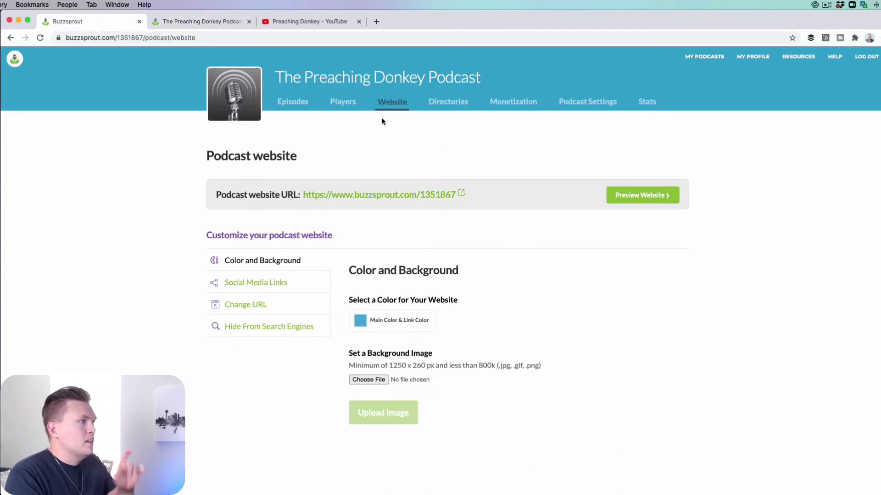
{"action": "left_click", "coordinate": [241, 303]}
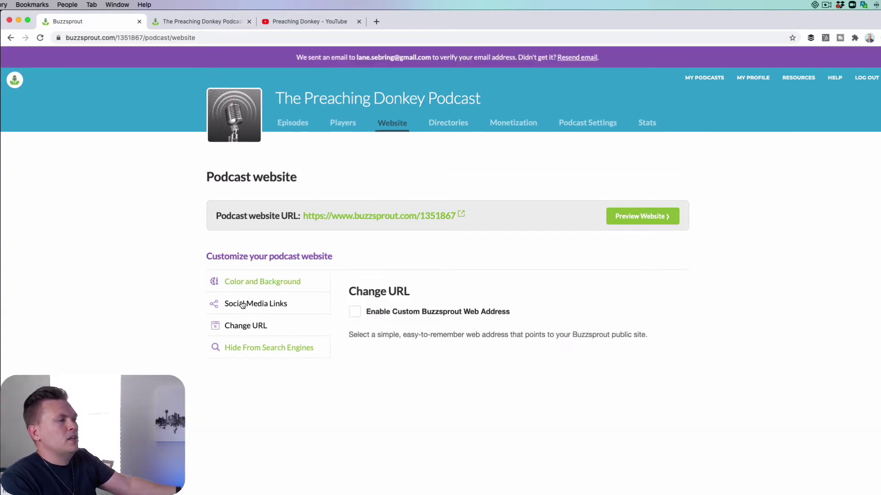
{"action": "left_click", "coordinate": [354, 313]}
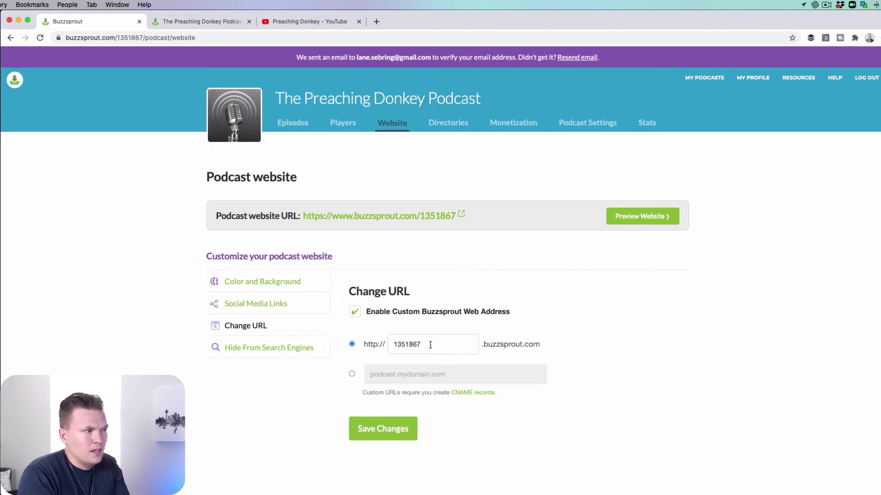
{"action": "left_click", "coordinate": [352, 375]}
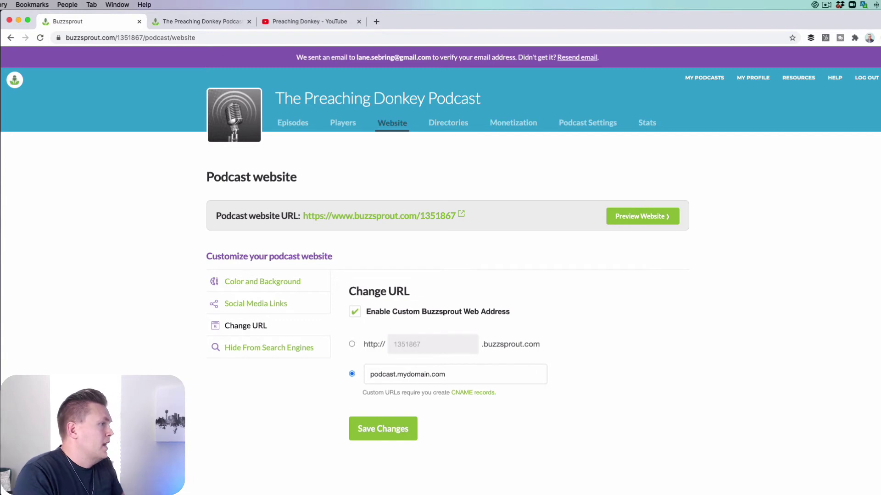
- Look through the podcast directories where the show can be listed, from Apple Podcasts and Spotify to Listen Notes
{"action": "left_click", "coordinate": [448, 126]}
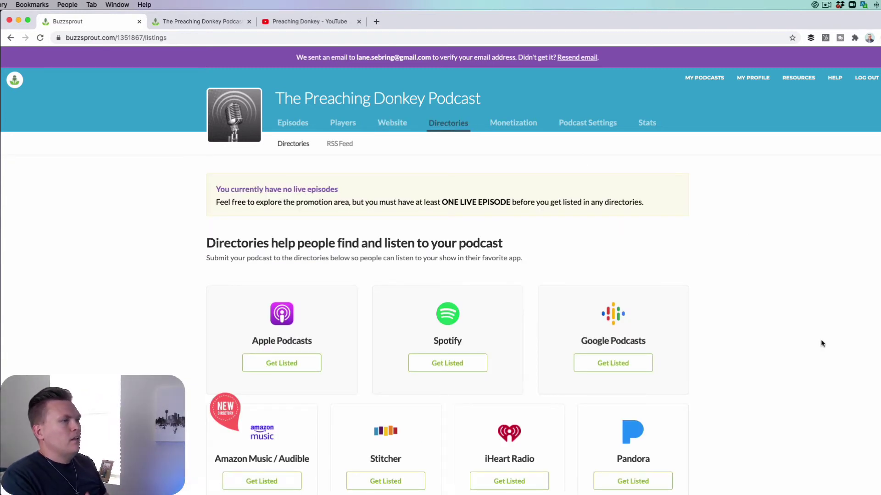
{"action": "scroll", "coordinate": [822, 344], "scroll_direction": "down", "scroll_amount": 5}
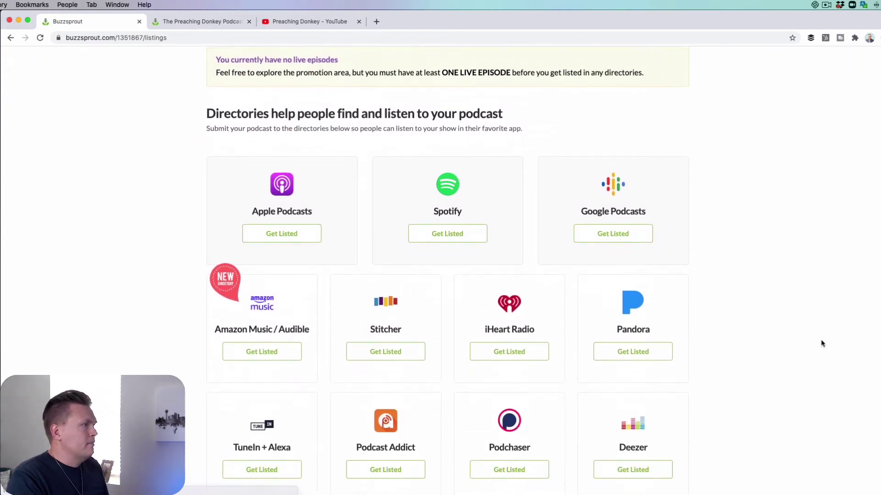
{"action": "scroll", "coordinate": [822, 344], "scroll_direction": "down", "scroll_amount": 1}
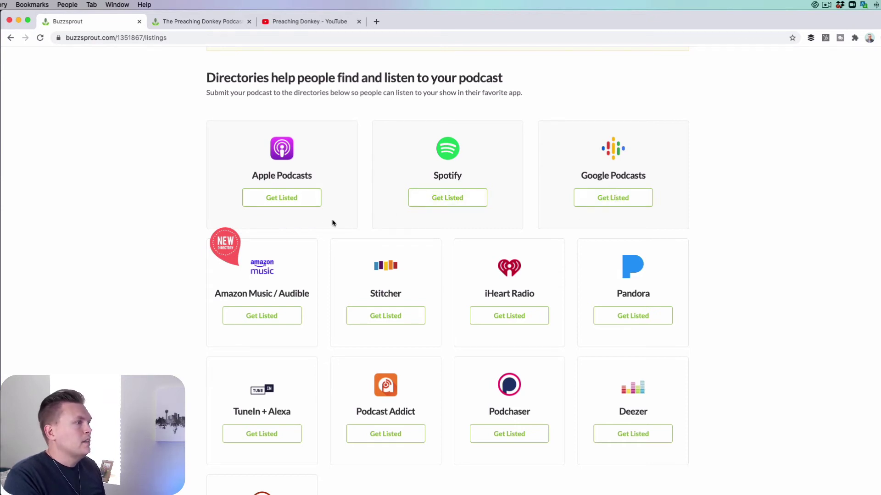
{"action": "scroll", "coordinate": [190, 287], "scroll_direction": "down", "scroll_amount": 3}
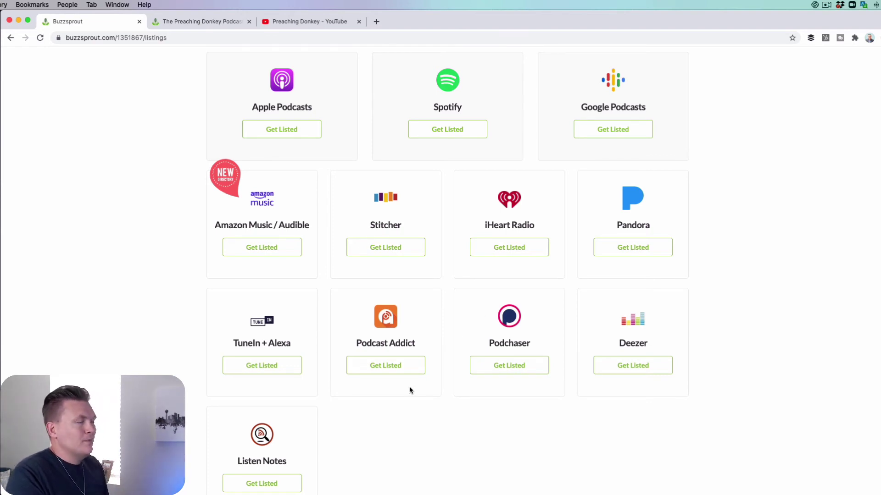
- Read the requirements and submission steps for listing in Apple Podcasts, and view the podcast's RSS feed address
{"action": "scroll", "coordinate": [404, 385], "scroll_direction": "up", "scroll_amount": 5}
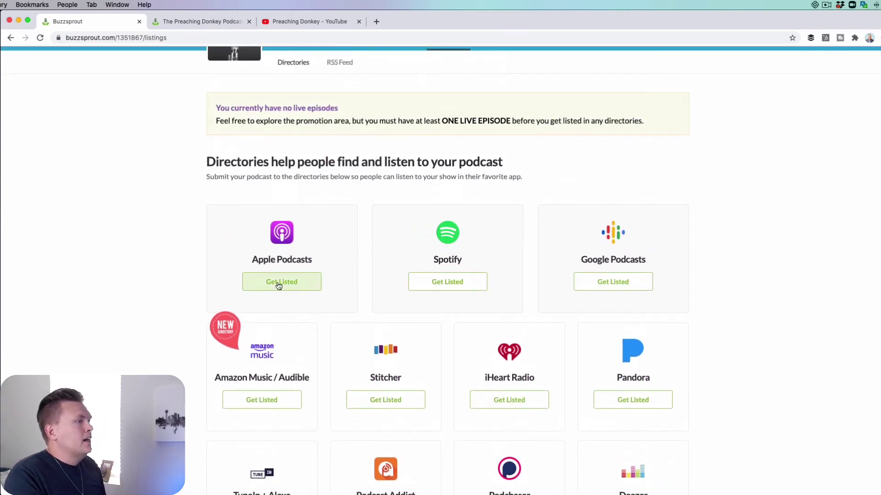
{"action": "left_click", "coordinate": [279, 284]}
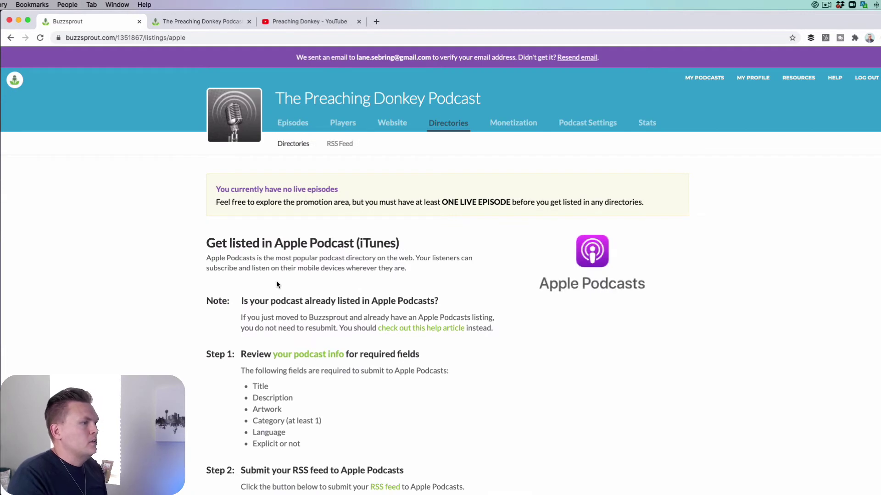
{"action": "scroll", "coordinate": [163, 350], "scroll_direction": "down", "scroll_amount": 5}
{"action": "scroll", "coordinate": [164, 350], "scroll_direction": "down", "scroll_amount": 7}
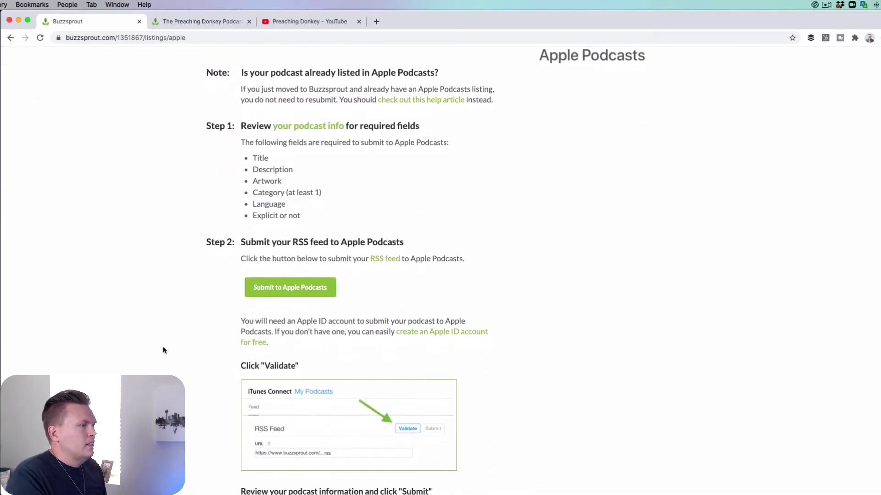
{"action": "scroll", "coordinate": [163, 350], "scroll_direction": "up", "scroll_amount": 10}
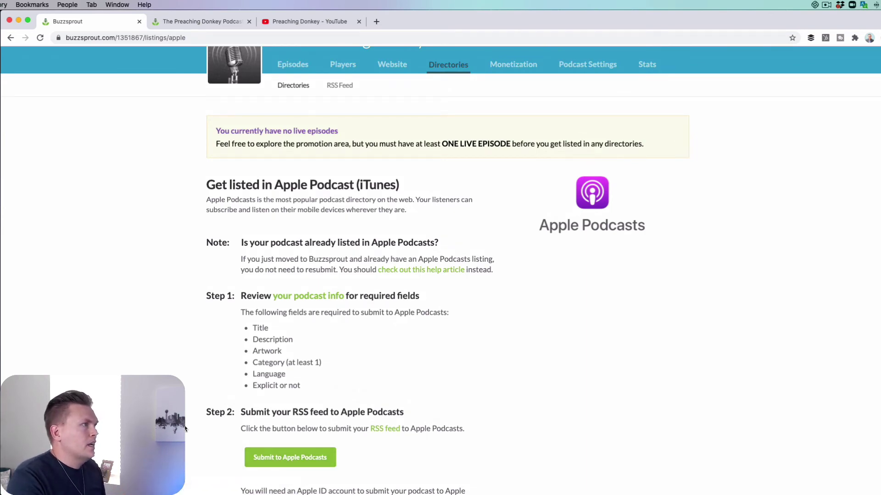
{"action": "scroll", "coordinate": [185, 429], "scroll_direction": "down", "scroll_amount": 5}
{"action": "scroll", "coordinate": [184, 402], "scroll_direction": "up", "scroll_amount": 7}
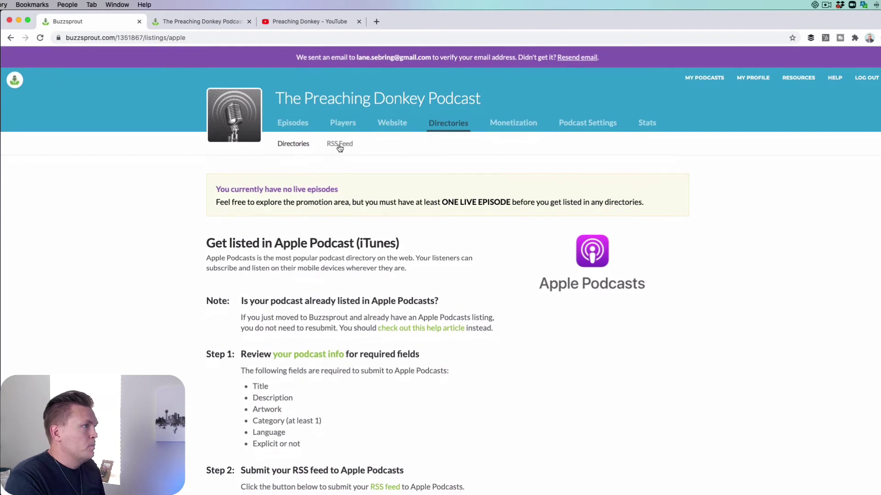
{"action": "left_click", "coordinate": [340, 149]}
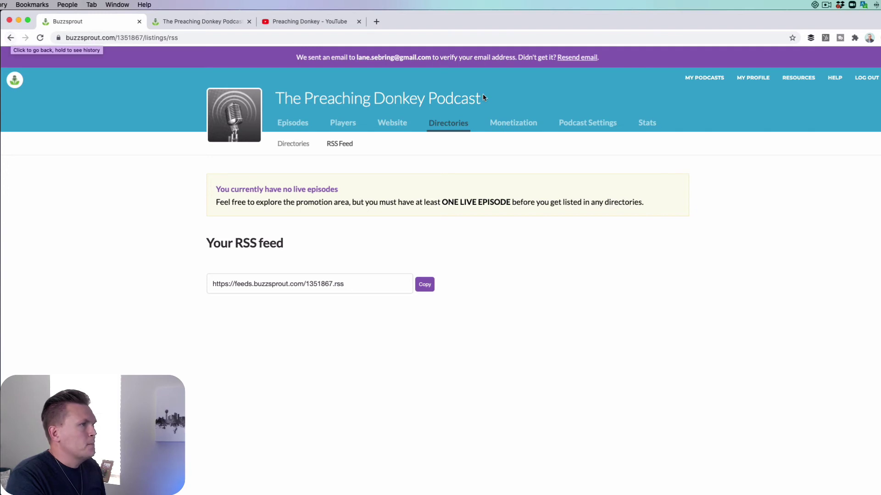
- Review the monetization options for sponsors and the affiliate marketplace, including its brand offers and custom brands
{"action": "left_click", "coordinate": [513, 123]}
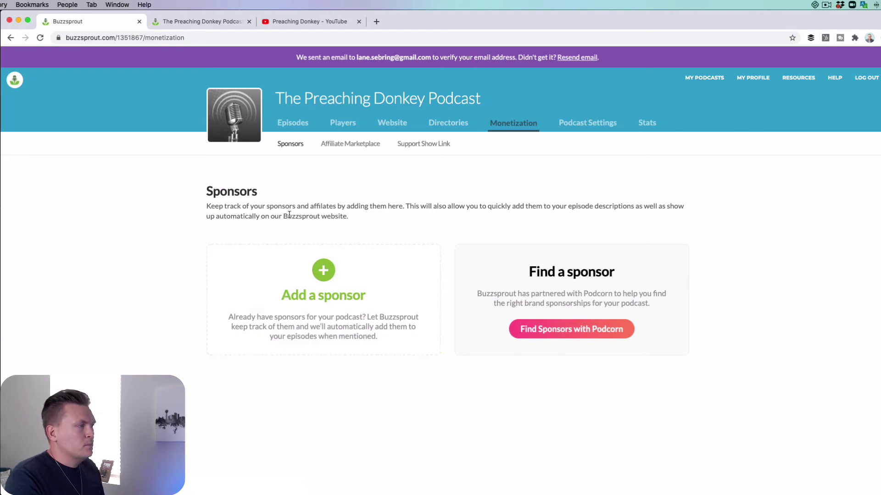
{"action": "left_click", "coordinate": [343, 146]}
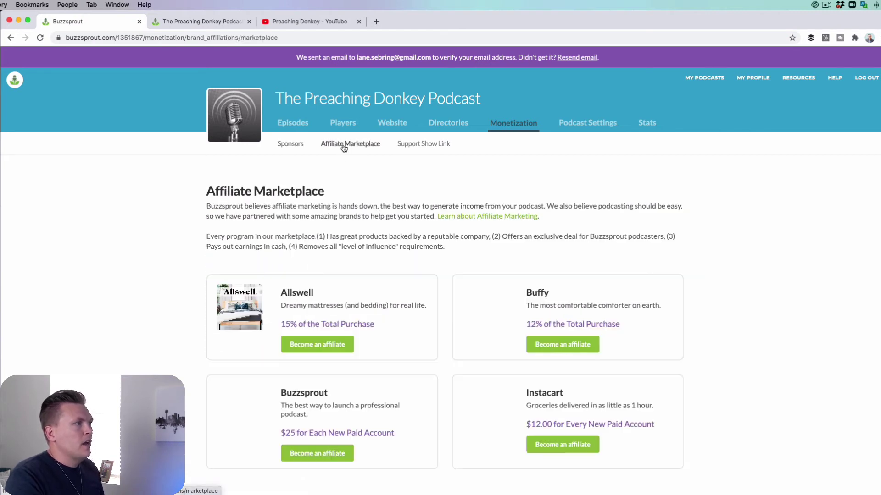
{"action": "scroll", "coordinate": [712, 388], "scroll_direction": "down", "scroll_amount": 2}
{"action": "scroll", "coordinate": [711, 389], "scroll_direction": "down", "scroll_amount": 2}
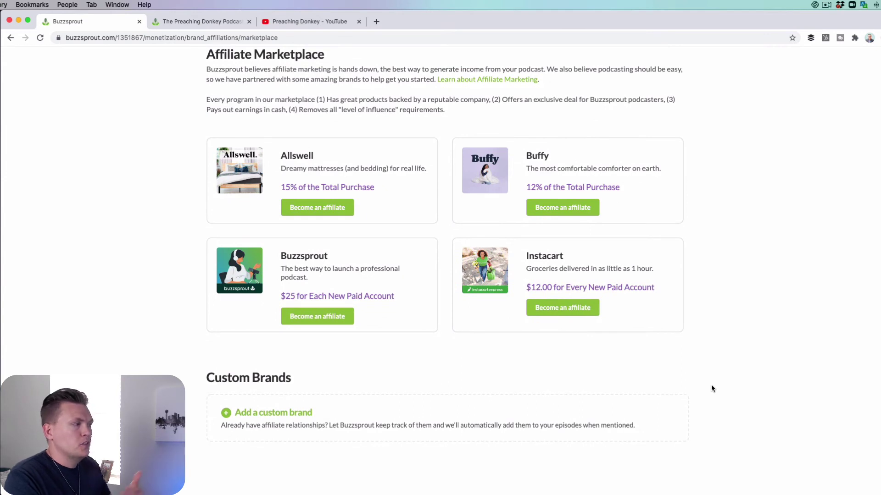
- Examine the Support Show Link page, including the suggested donation sites and the places where the link is shown
{"action": "scroll", "coordinate": [712, 388], "scroll_direction": "up", "scroll_amount": 3}
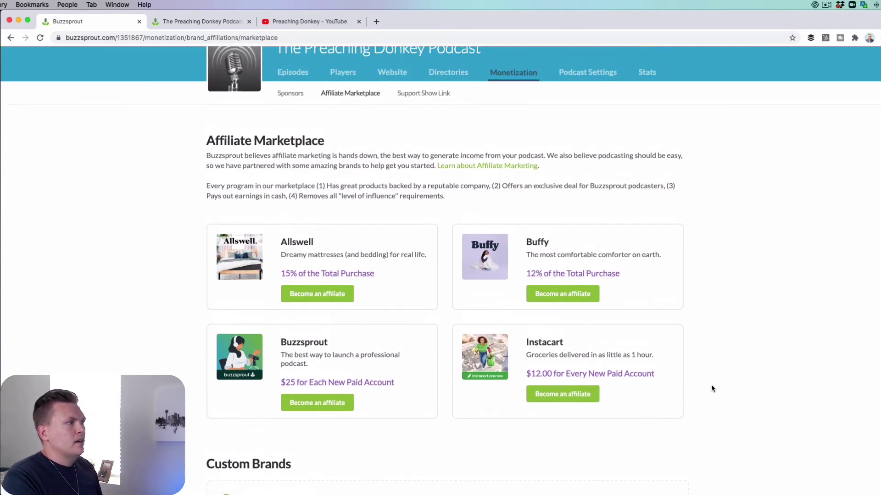
{"action": "scroll", "coordinate": [711, 387], "scroll_direction": "up", "scroll_amount": 1}
{"action": "left_click", "coordinate": [419, 102]}
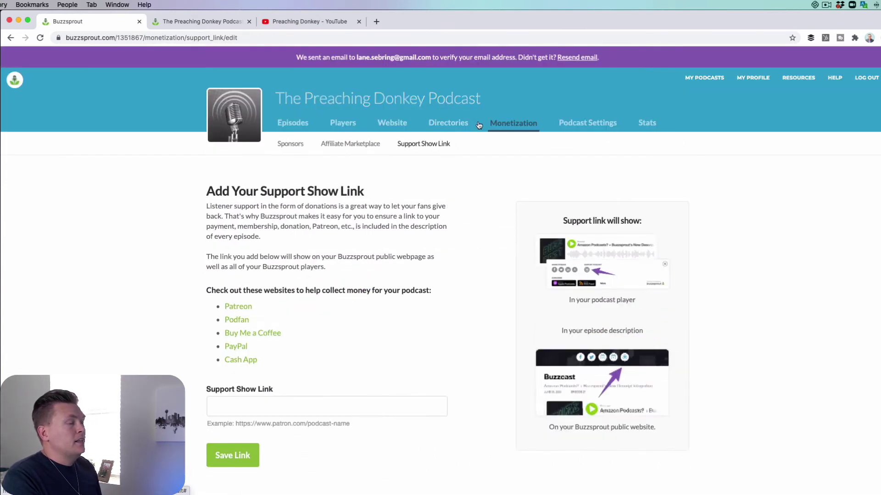
{"action": "scroll", "coordinate": [693, 362], "scroll_direction": "down", "scroll_amount": 1}
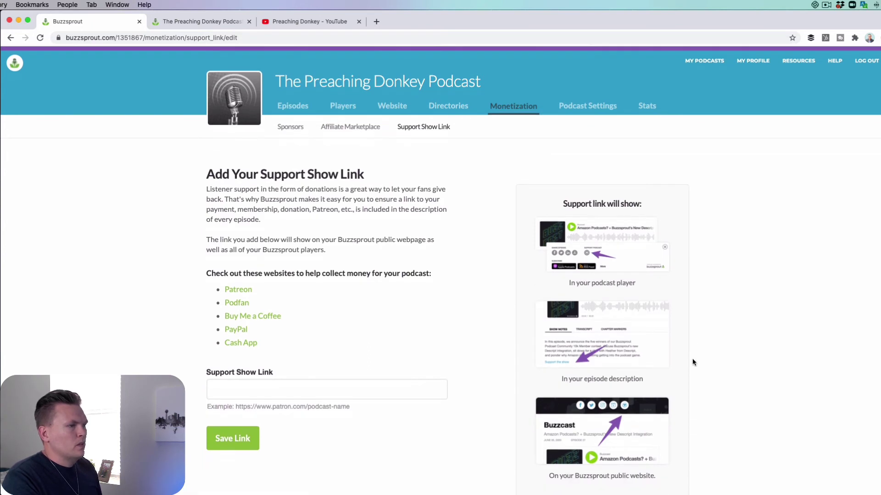
{"action": "scroll", "coordinate": [692, 361], "scroll_direction": "up", "scroll_amount": 1}
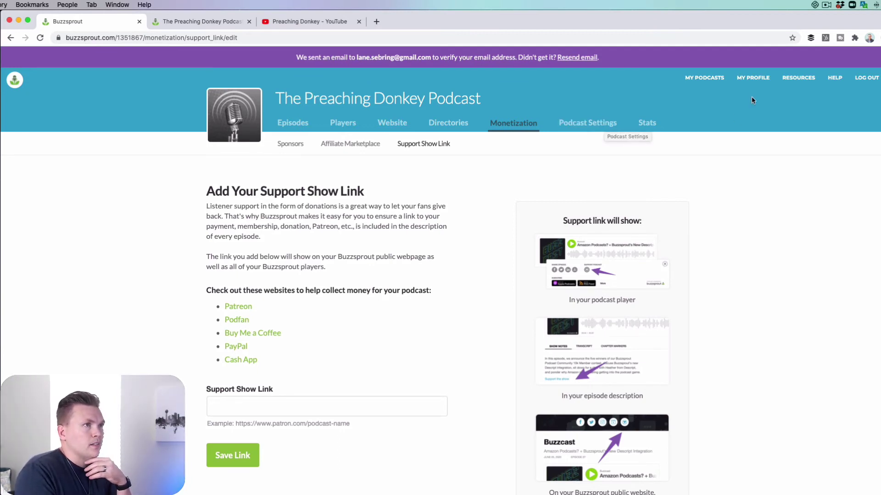
- Open the Podcast Info settings and set the Apple Podcast Category to Religion & Spirituality :: Christianity
{"action": "left_click", "coordinate": [590, 127]}
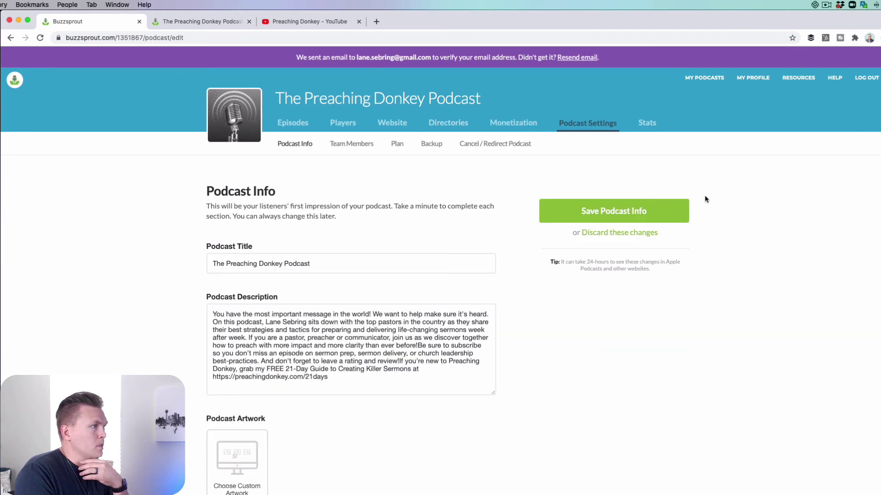
{"action": "scroll", "coordinate": [547, 368], "scroll_direction": "down", "scroll_amount": 2}
{"action": "scroll", "coordinate": [547, 369], "scroll_direction": "down", "scroll_amount": 2}
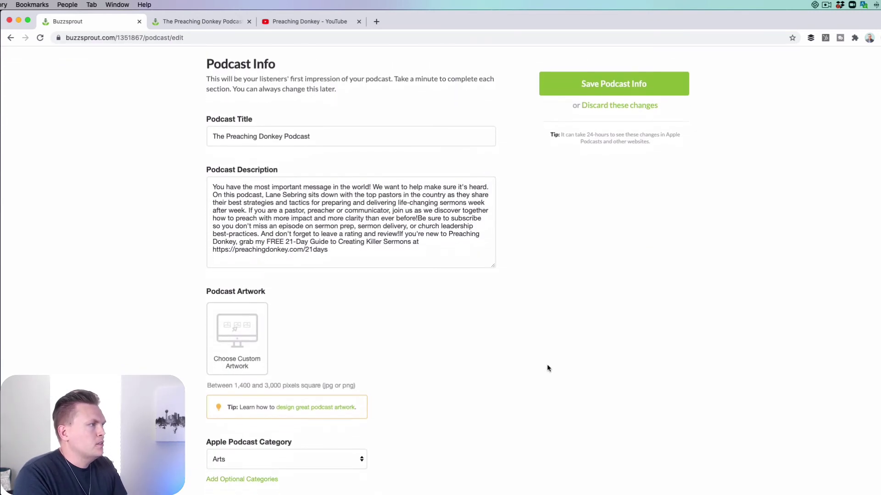
{"action": "scroll", "coordinate": [447, 326], "scroll_direction": "down", "scroll_amount": 5}
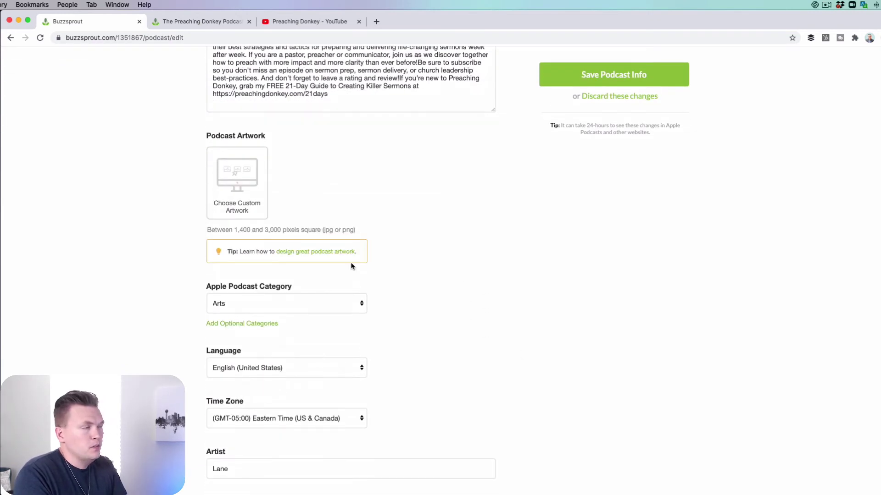
{"action": "scroll", "coordinate": [496, 278], "scroll_direction": "down", "scroll_amount": 4}
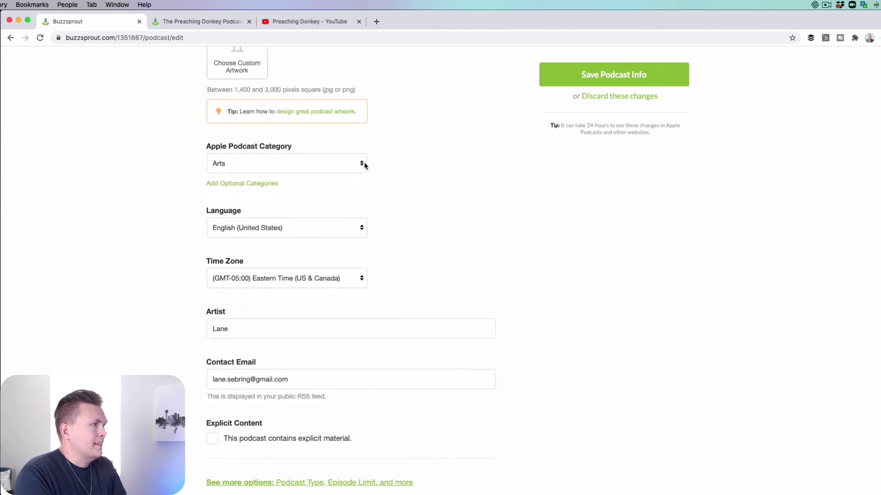
{"action": "left_click", "coordinate": [365, 165]}
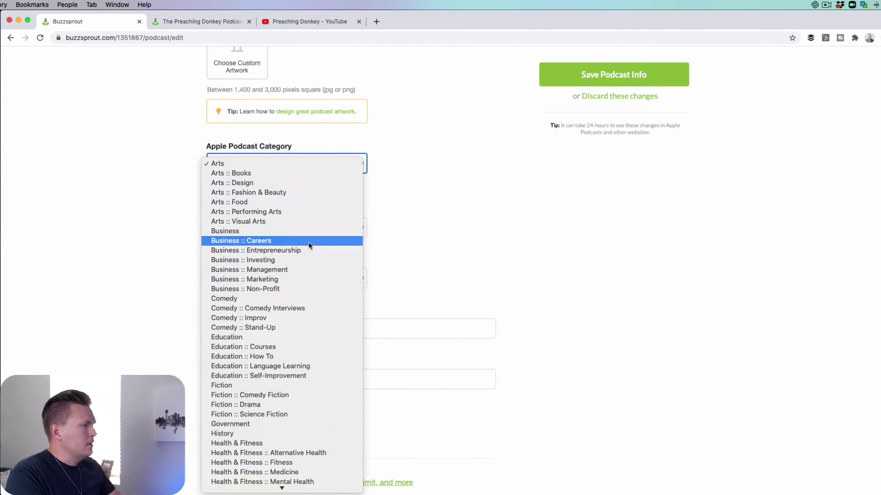
{"action": "scroll", "coordinate": [309, 246], "scroll_direction": "down", "scroll_amount": 3}
{"action": "scroll", "coordinate": [309, 245], "scroll_direction": "down", "scroll_amount": 12}
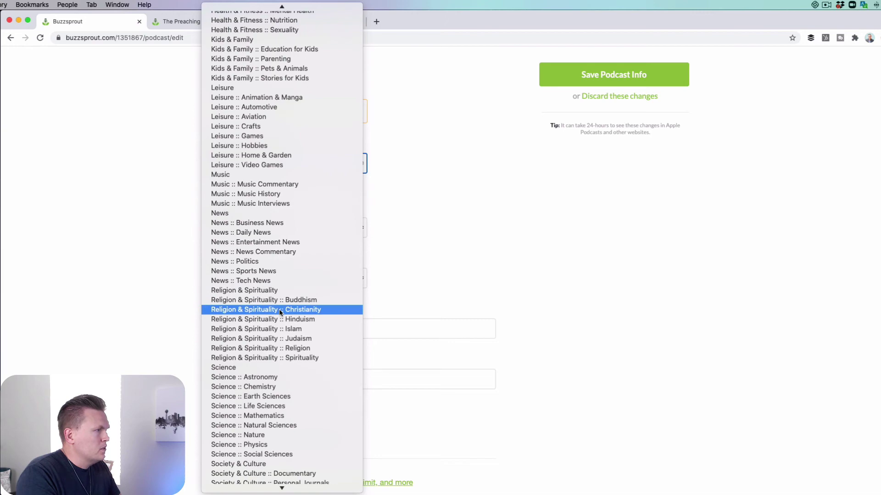
{"action": "left_click", "coordinate": [280, 311]}
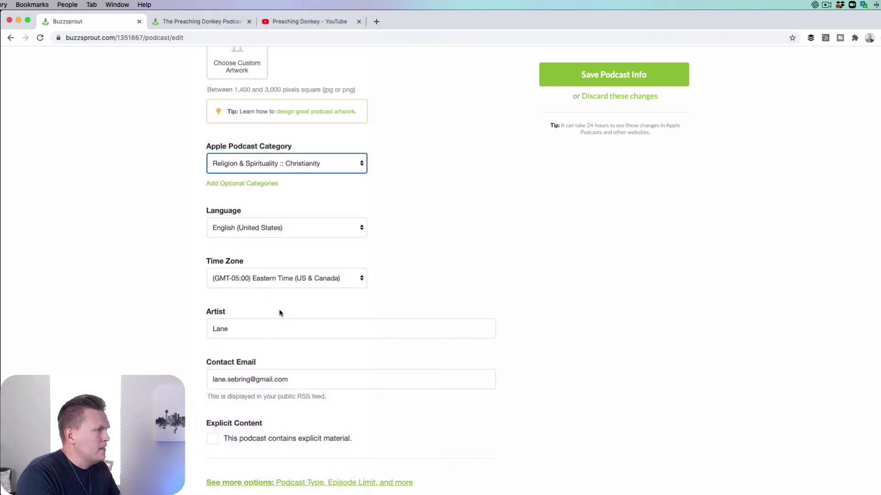
- Add the optional categories Education :: How To and Business :: Non-Profit to the podcast
{"action": "left_click", "coordinate": [252, 184]}
{"action": "left_click", "coordinate": [338, 193]}
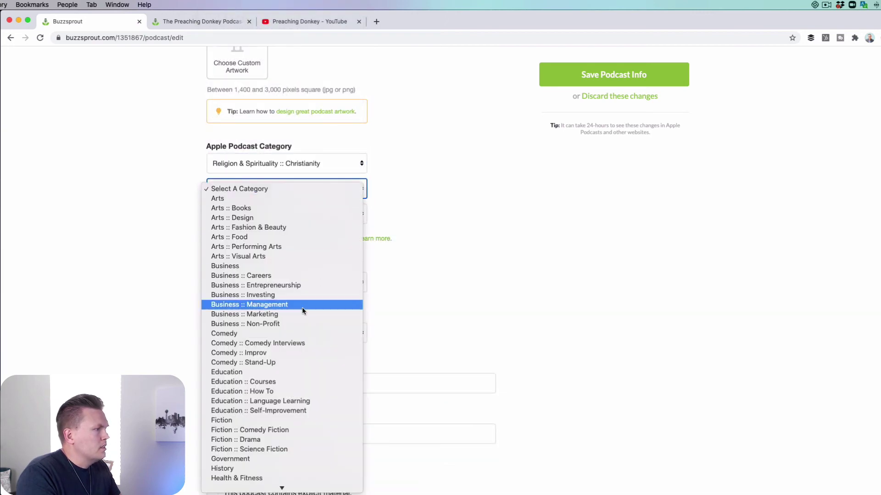
{"action": "left_click", "coordinate": [244, 392]}
{"action": "left_click", "coordinate": [285, 213]}
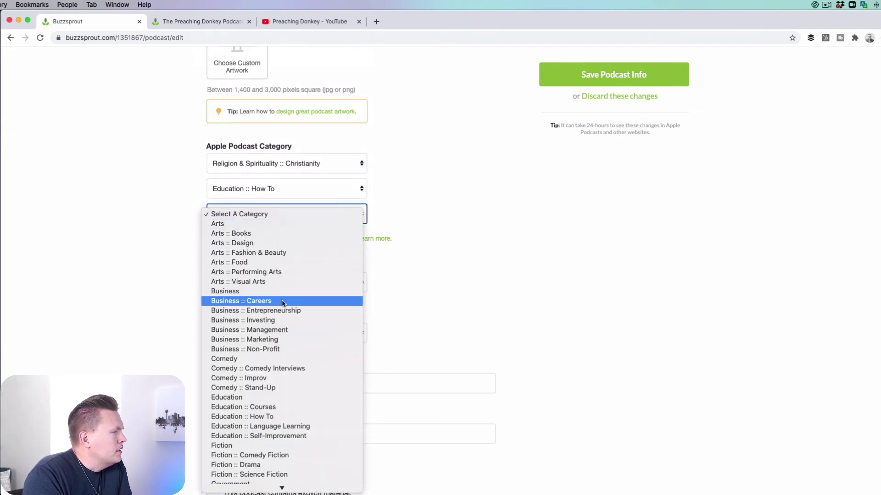
{"action": "scroll", "coordinate": [287, 367], "scroll_direction": "down", "scroll_amount": 3}
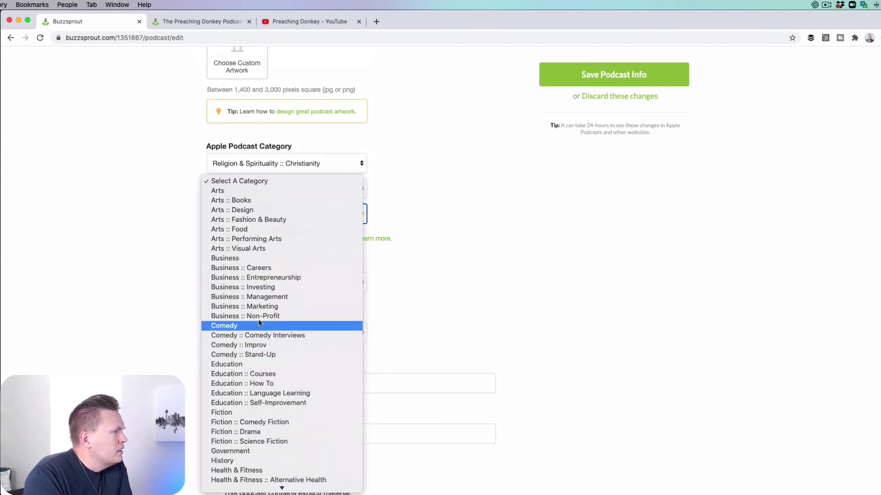
{"action": "left_click", "coordinate": [258, 317]}
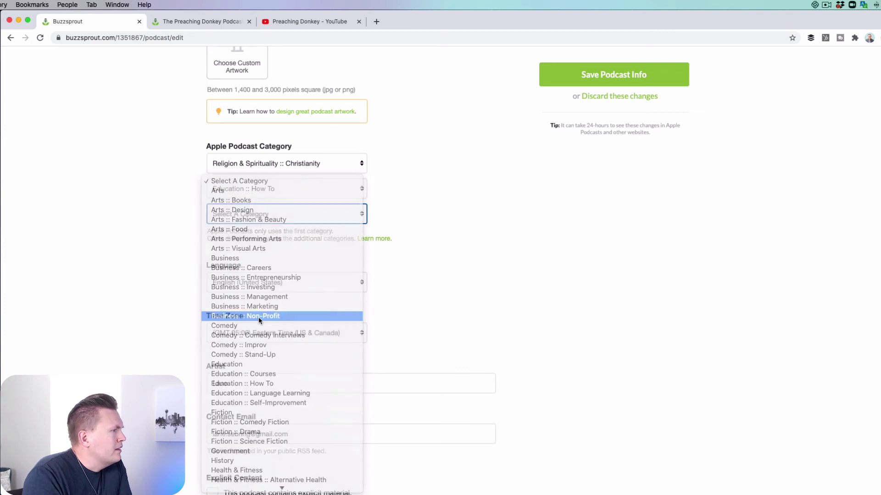
- Complete the Artist field with the host's full name and save the podcast info
{"action": "scroll", "coordinate": [597, 378], "scroll_direction": "down", "scroll_amount": 3}
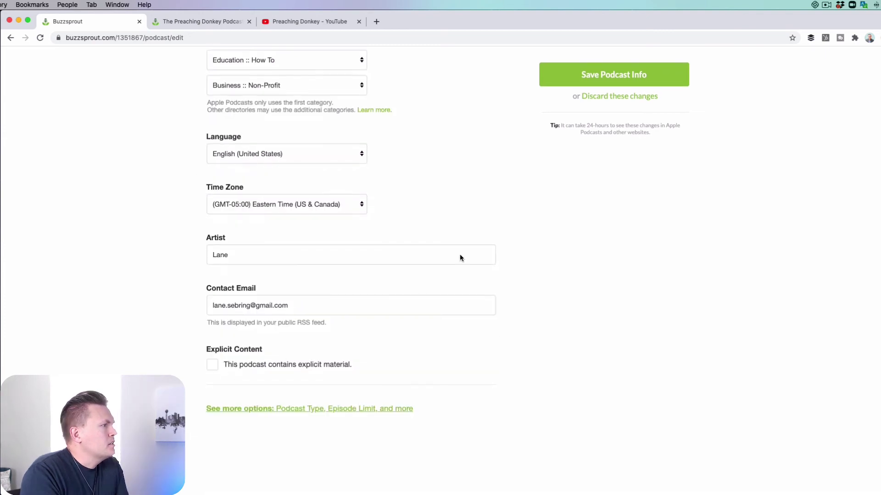
{"action": "left_click", "coordinate": [244, 255]}
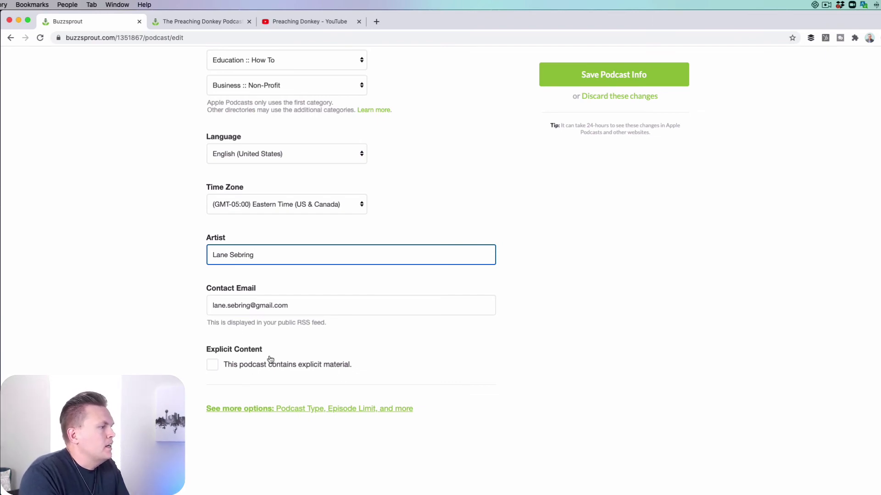
{"action": "scroll", "coordinate": [642, 364], "scroll_direction": "up", "scroll_amount": 10}
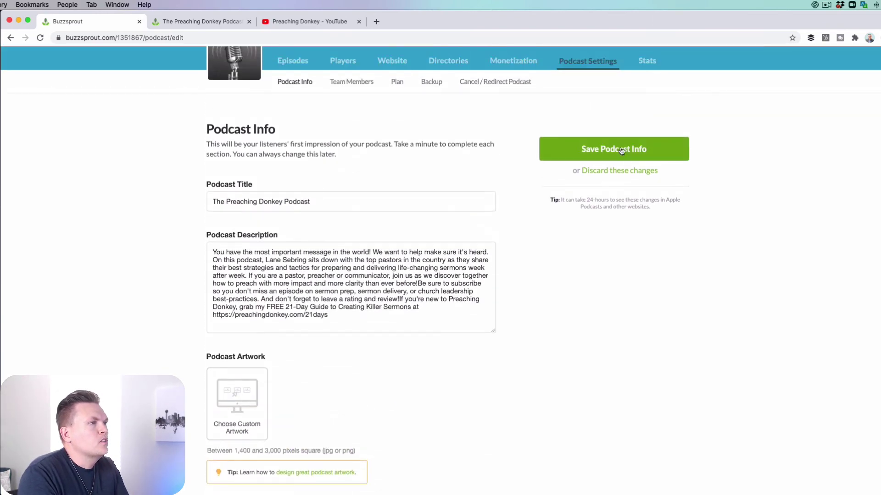
{"action": "left_click", "coordinate": [614, 145]}
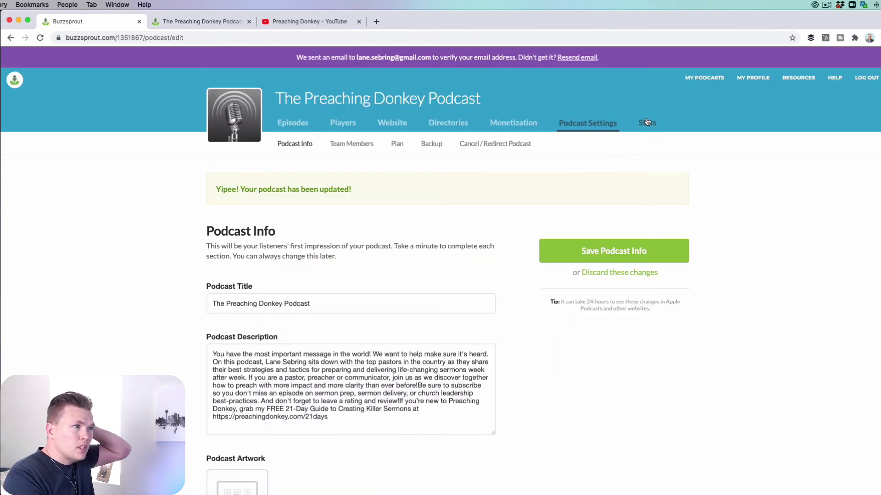
- Review the podcast overview stats, including the download chart, top episodes and apps, the Podcast Predictor and provider stats links
{"action": "left_click", "coordinate": [647, 122]}
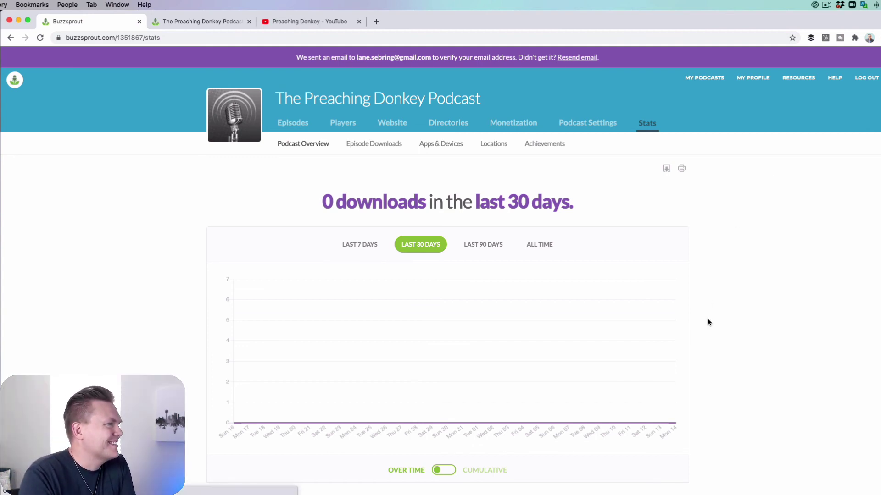
{"action": "scroll", "coordinate": [732, 341], "scroll_direction": "down", "scroll_amount": 5}
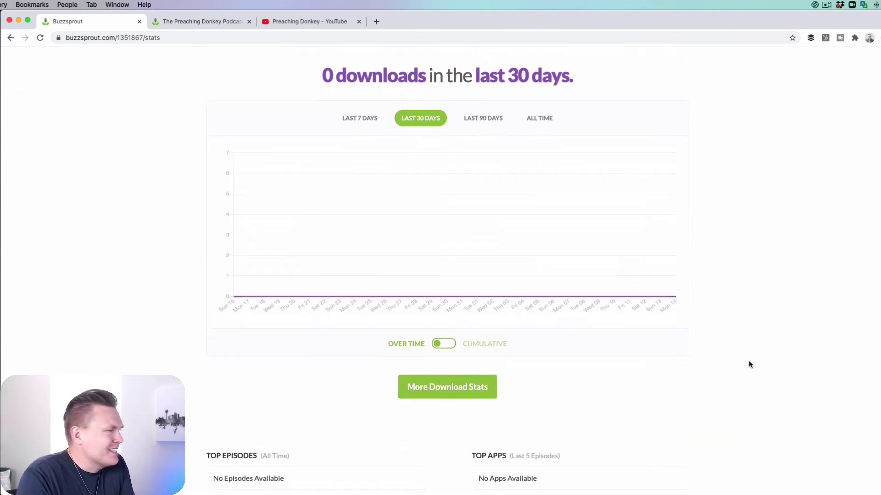
{"action": "scroll", "coordinate": [749, 364], "scroll_direction": "down", "scroll_amount": 10}
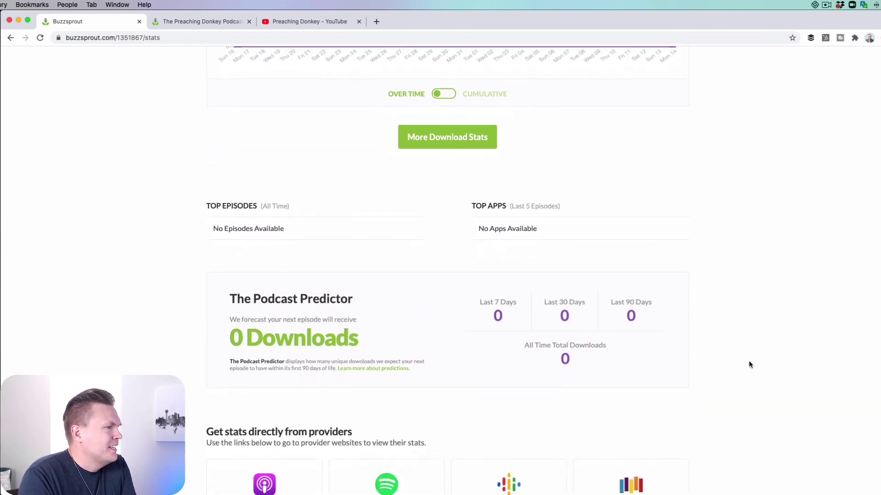
{"action": "scroll", "coordinate": [750, 364], "scroll_direction": "down", "scroll_amount": 4}
{"action": "scroll", "coordinate": [750, 365], "scroll_direction": "up", "scroll_amount": 9}
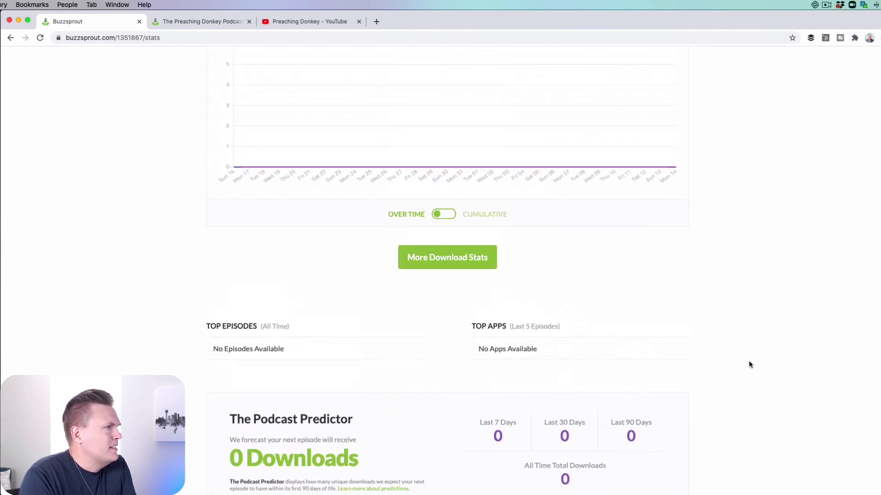
{"action": "scroll", "coordinate": [749, 363], "scroll_direction": "up", "scroll_amount": 10}
{"action": "scroll", "coordinate": [749, 363], "scroll_direction": "down", "scroll_amount": 14}
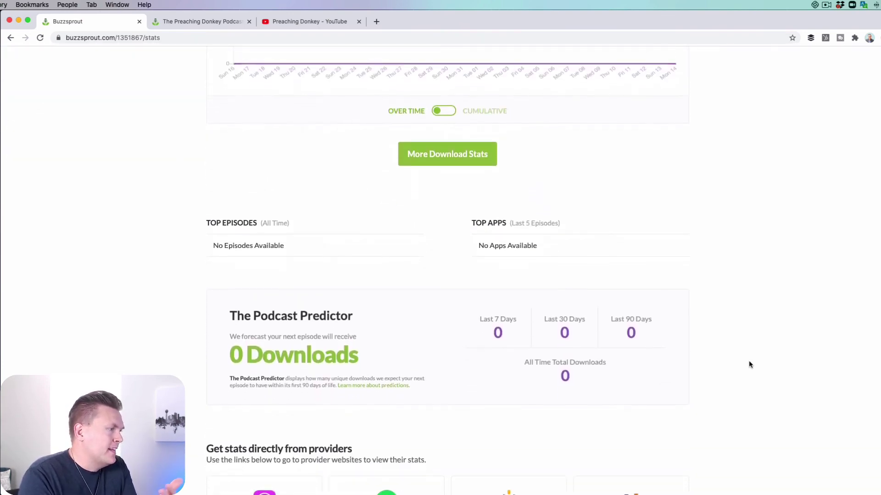
{"action": "scroll", "coordinate": [750, 364], "scroll_direction": "down", "scroll_amount": 5}
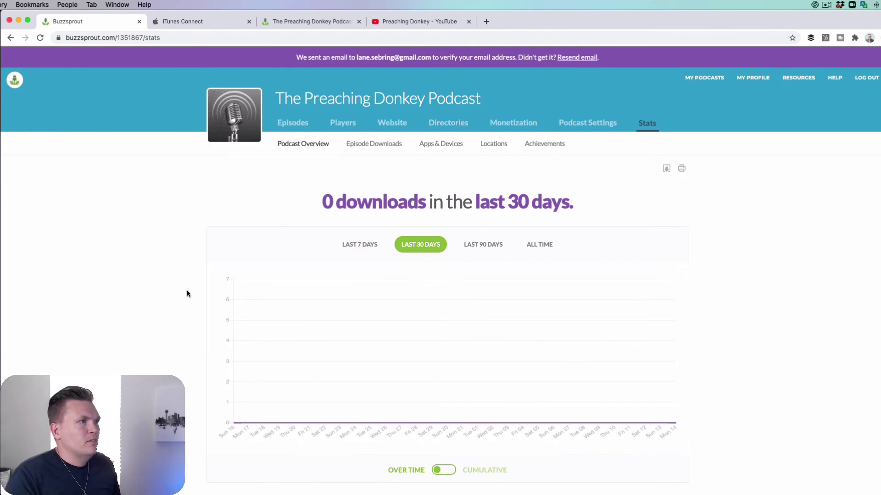
- Look through the stats pages for episode downloads, apps and devices, locations, and achievements
{"action": "left_click", "coordinate": [374, 143]}
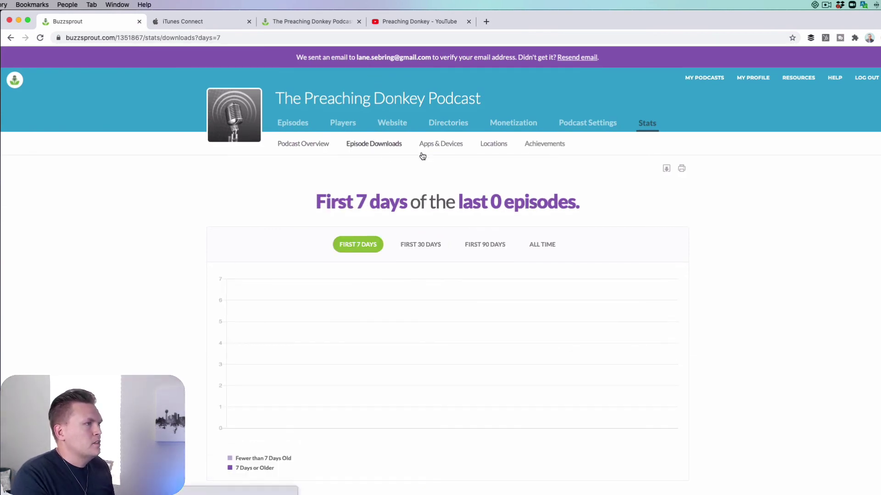
{"action": "left_click", "coordinate": [323, 141]}
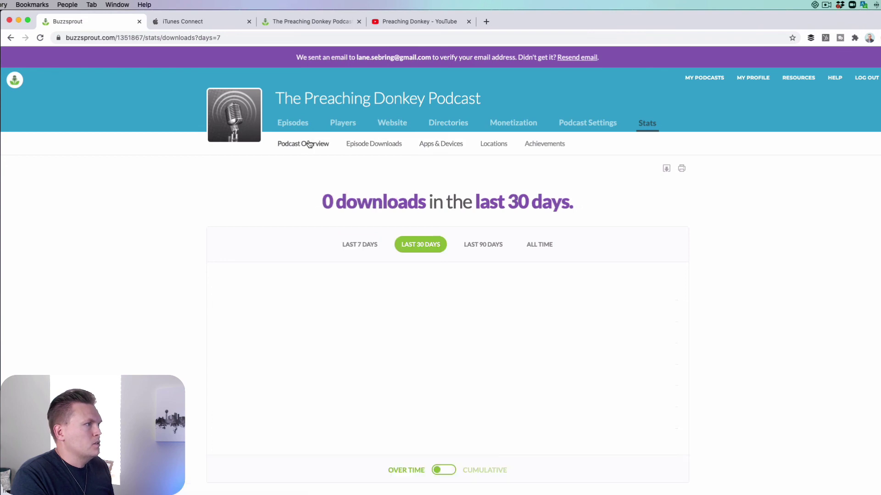
{"action": "left_click", "coordinate": [362, 142]}
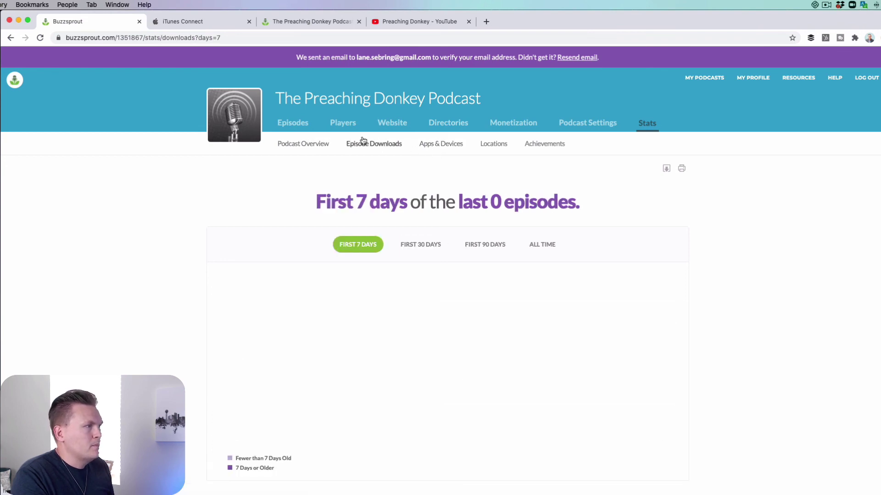
{"action": "left_click", "coordinate": [431, 144]}
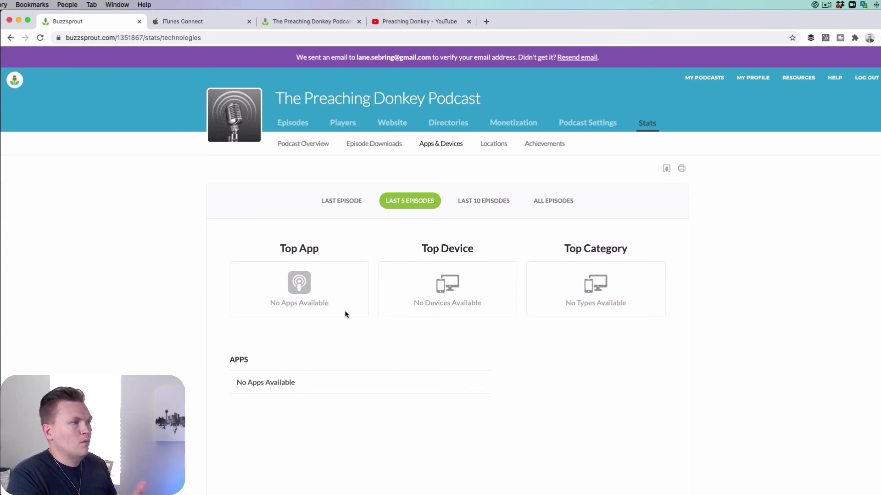
{"action": "left_click", "coordinate": [492, 146]}
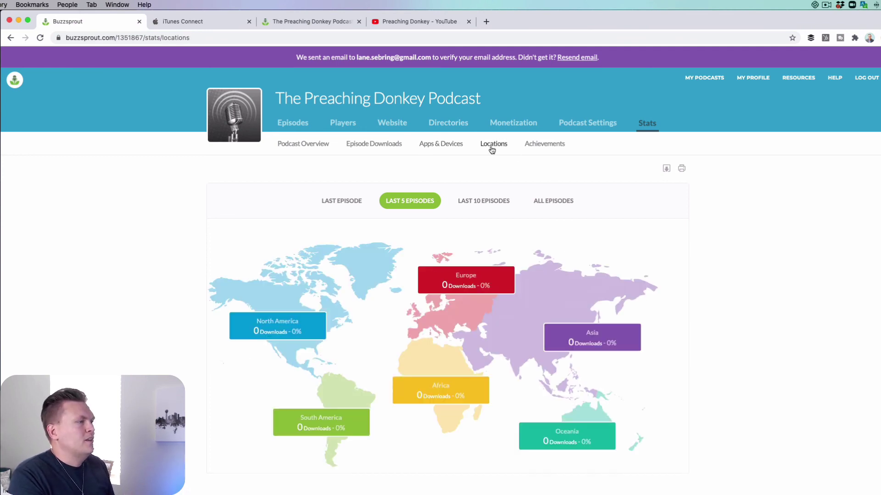
{"action": "left_click", "coordinate": [546, 148]}
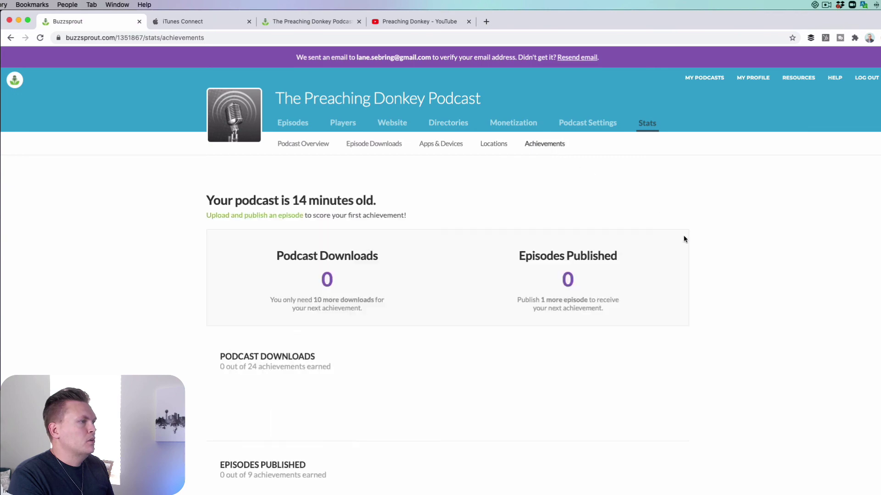
{"action": "scroll", "coordinate": [725, 362], "scroll_direction": "down", "scroll_amount": 2}
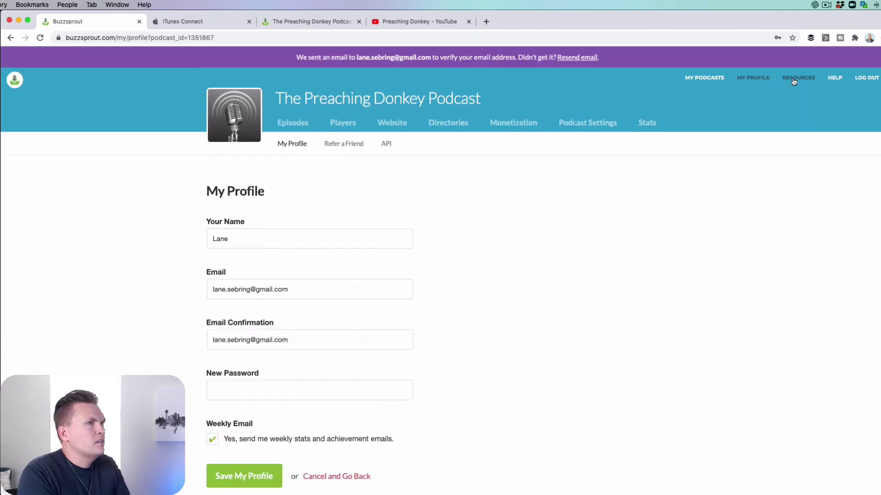
- Browse the Resources page, covering its videos, recent blog posts and partner discounts
{"action": "left_click", "coordinate": [798, 78]}
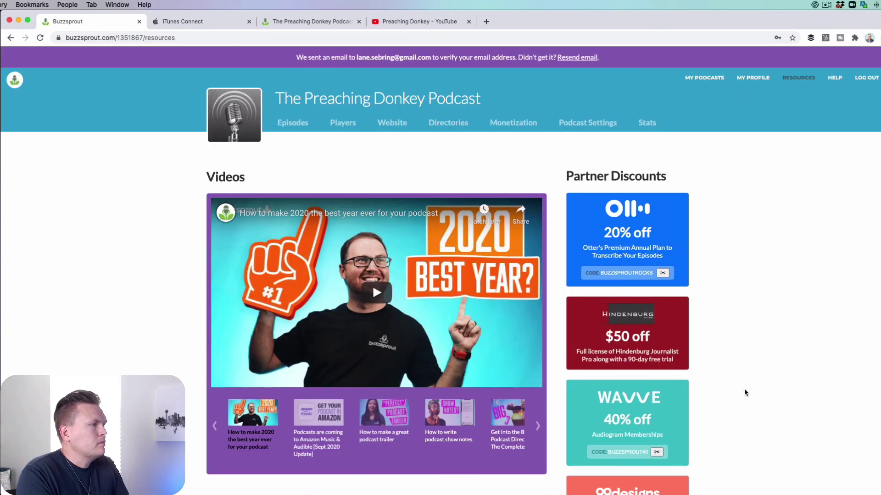
{"action": "scroll", "coordinate": [744, 391], "scroll_direction": "down", "scroll_amount": 1}
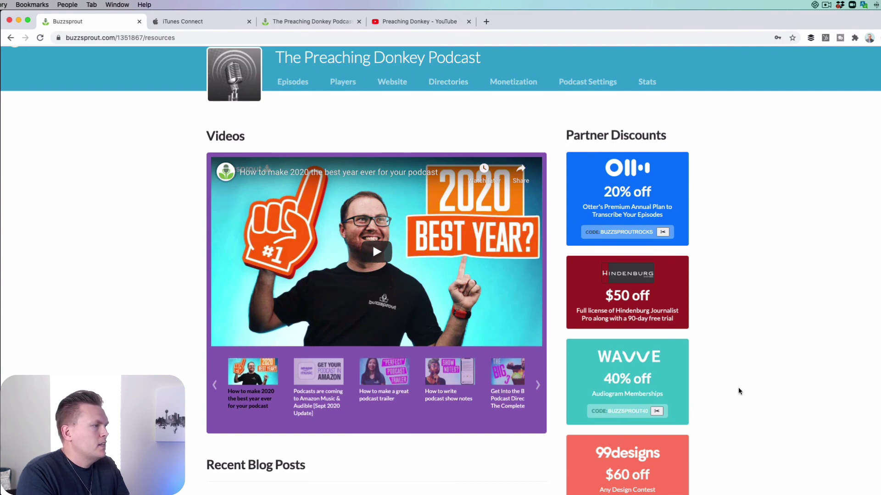
{"action": "scroll", "coordinate": [740, 391], "scroll_direction": "down", "scroll_amount": 7}
{"action": "scroll", "coordinate": [739, 390], "scroll_direction": "down", "scroll_amount": 7}
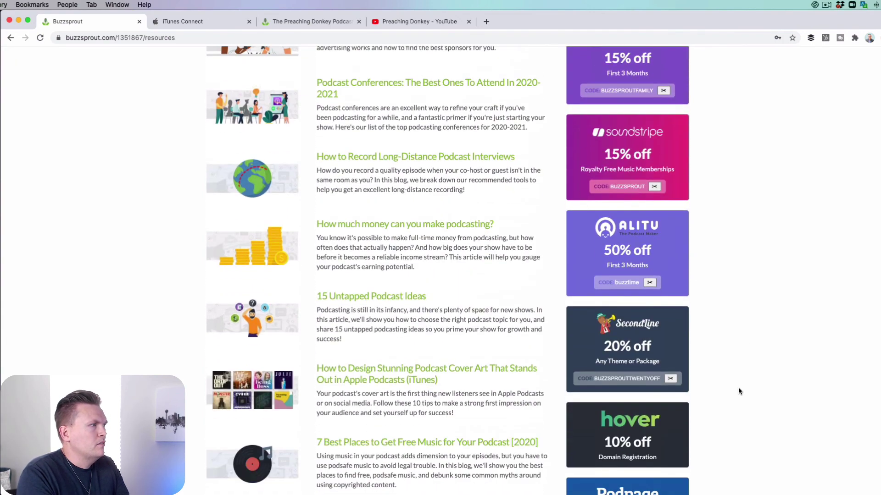
{"action": "scroll", "coordinate": [739, 390], "scroll_direction": "up", "scroll_amount": 10}
{"action": "scroll", "coordinate": [739, 390], "scroll_direction": "up", "scroll_amount": 5}
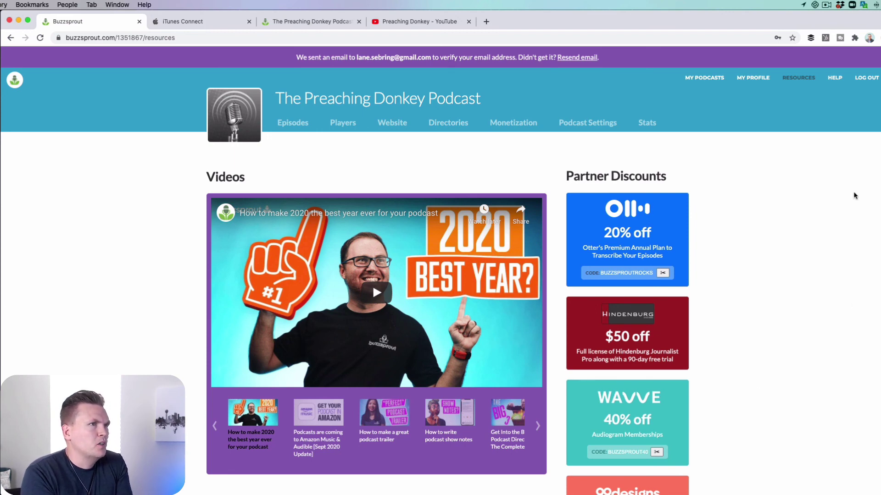
- Open the Help page and examine its help guides link and support contact form
{"action": "left_click", "coordinate": [835, 79]}
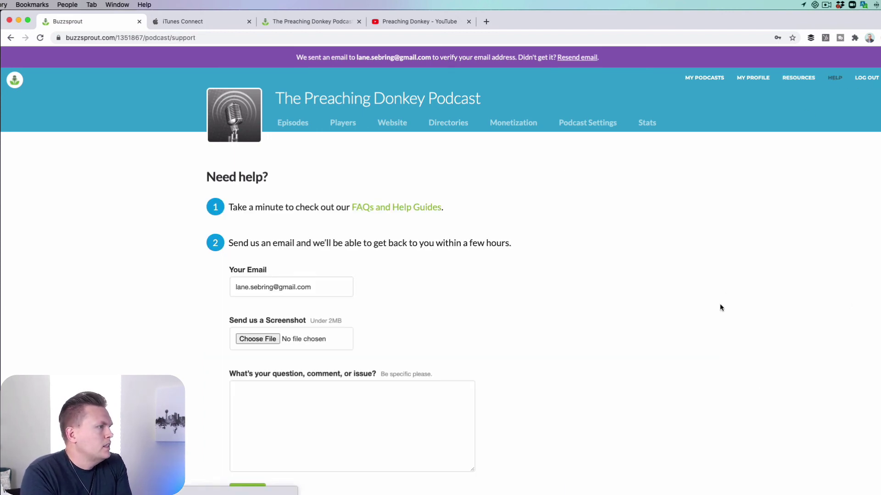
{"action": "scroll", "coordinate": [724, 363], "scroll_direction": "down", "scroll_amount": 3}
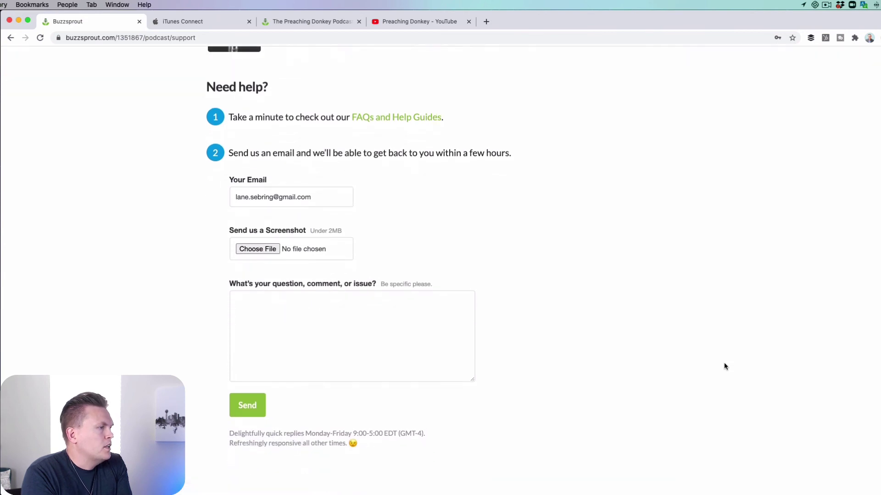
{"action": "scroll", "coordinate": [724, 363], "scroll_direction": "up", "scroll_amount": 4}
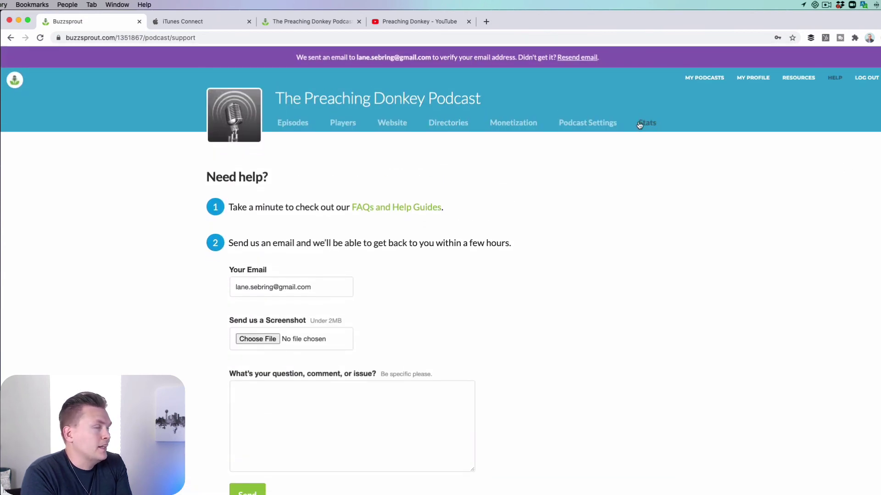